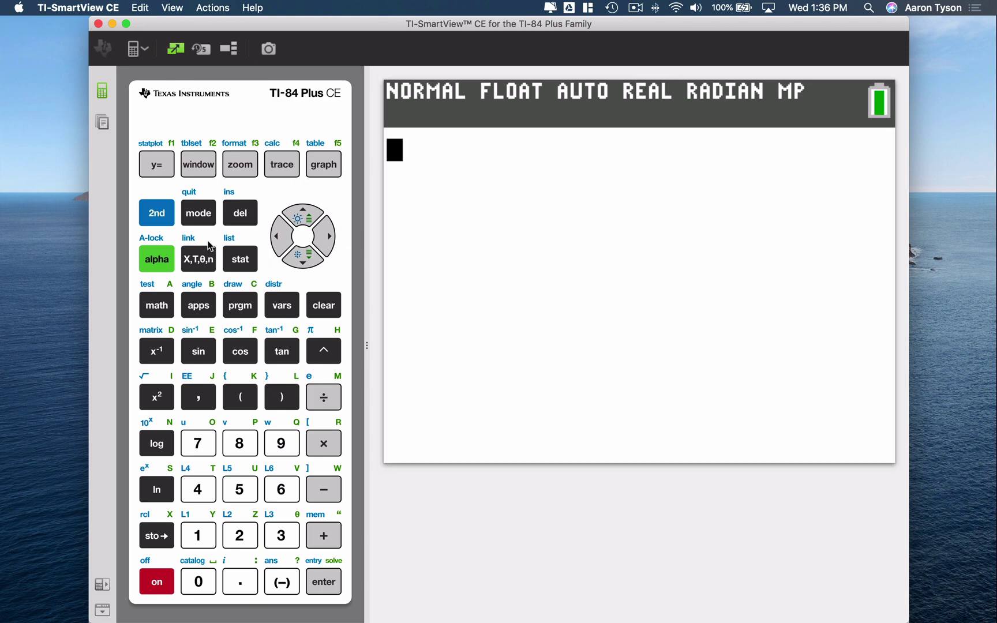
Step: Define Y1 as X³+3X²−5 in the equation editor and graph it
{"action": "left_click", "coordinate": [154, 170]}
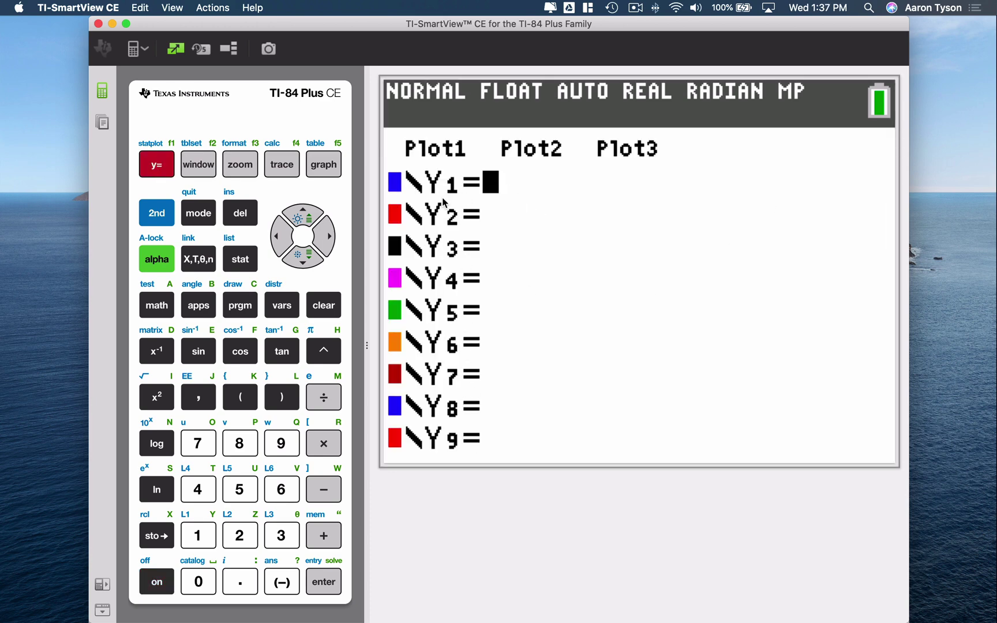
{"action": "left_click", "coordinate": [198, 263]}
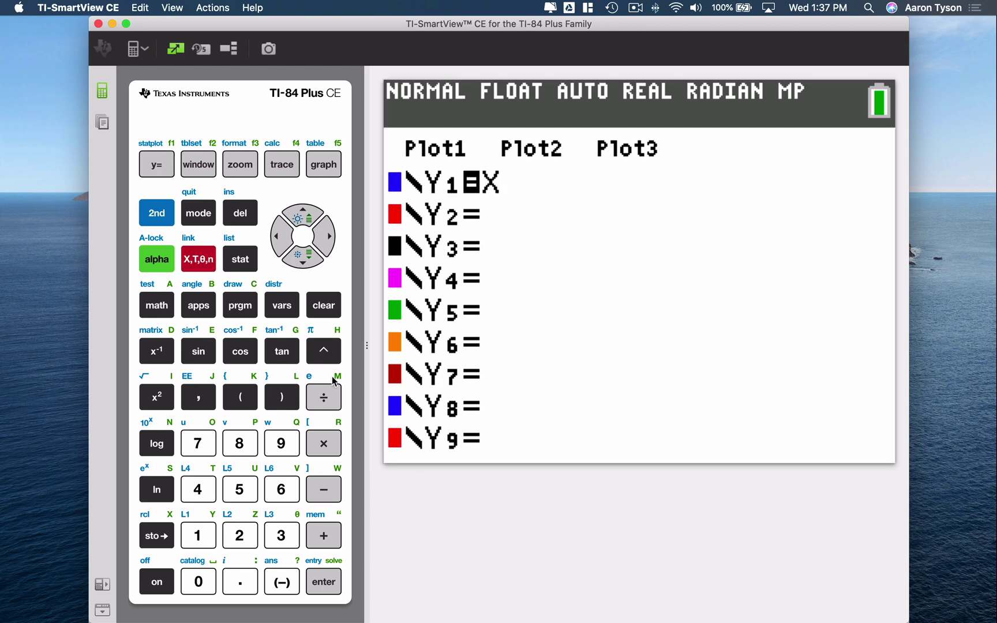
{"action": "left_click", "coordinate": [326, 351]}
{"action": "left_click", "coordinate": [282, 537]}
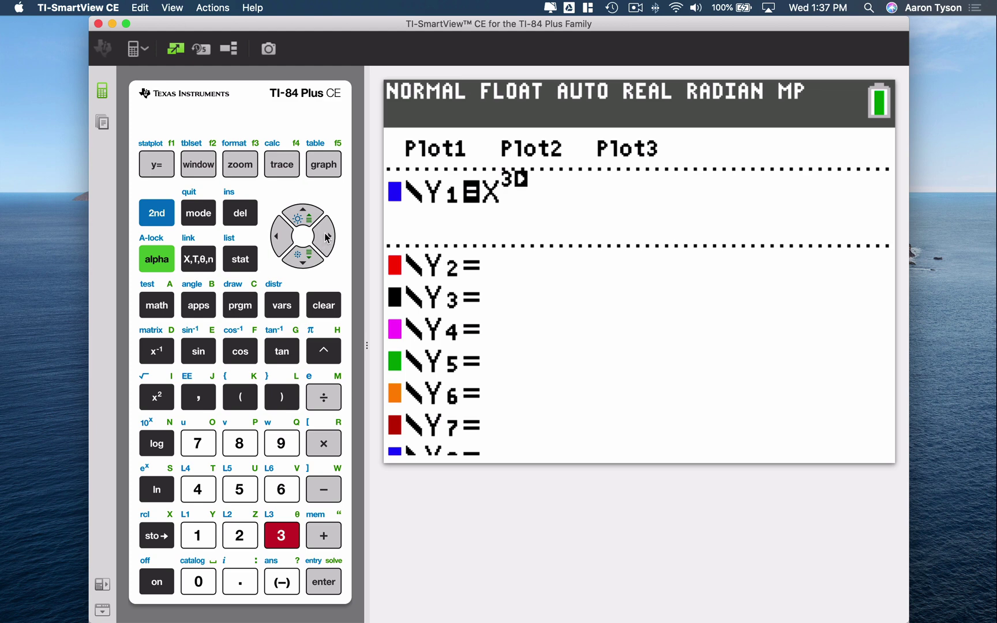
{"action": "left_click", "coordinate": [326, 236]}
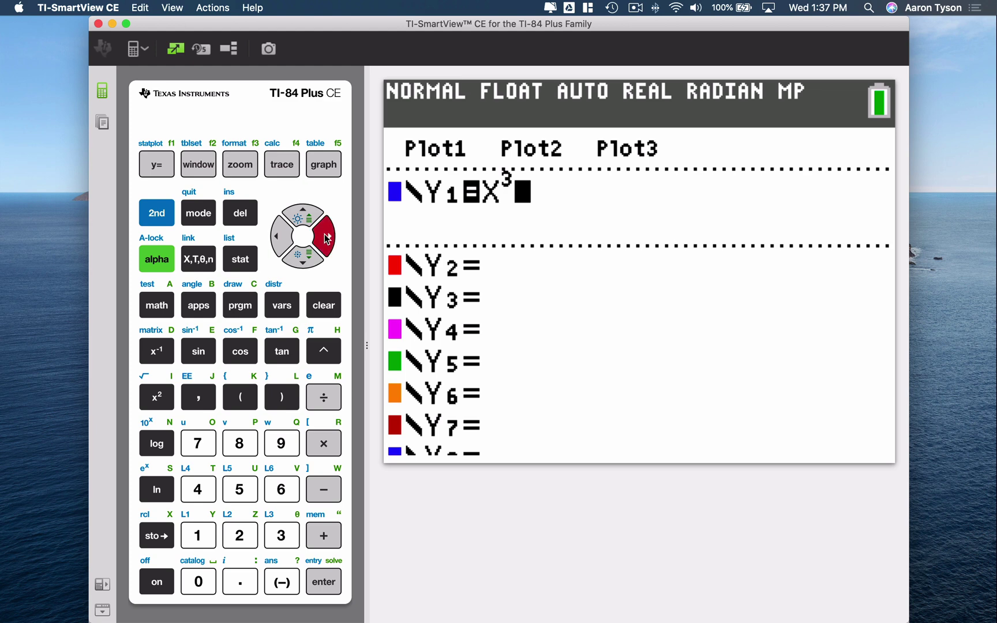
{"action": "left_click", "coordinate": [323, 535]}
{"action": "left_click", "coordinate": [281, 536]}
{"action": "left_click", "coordinate": [198, 262]}
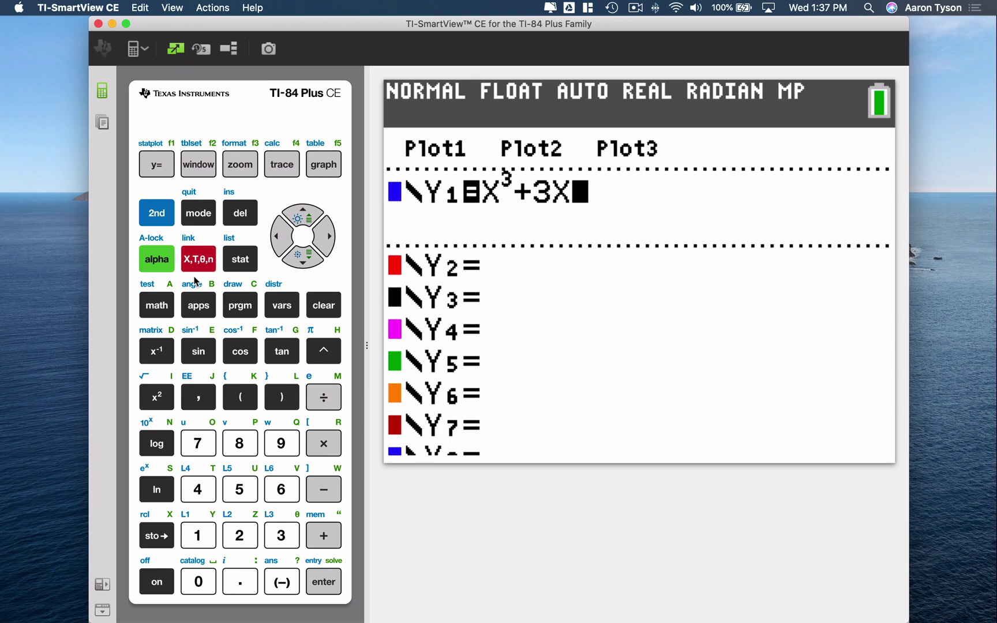
{"action": "left_click", "coordinate": [166, 402]}
{"action": "left_click", "coordinate": [316, 494]}
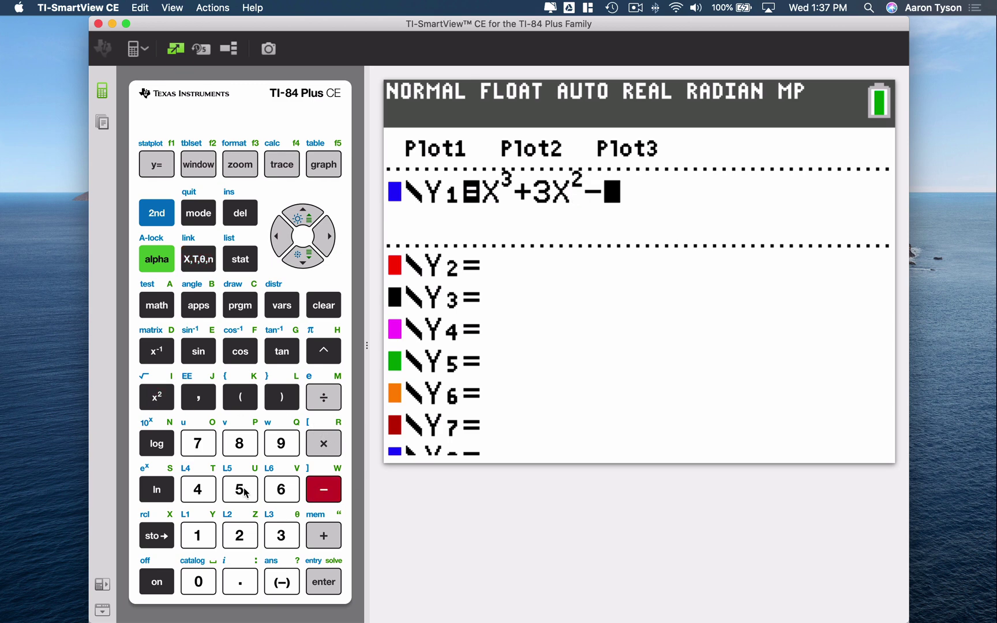
{"action": "left_click", "coordinate": [242, 490]}
{"action": "left_click", "coordinate": [323, 167]}
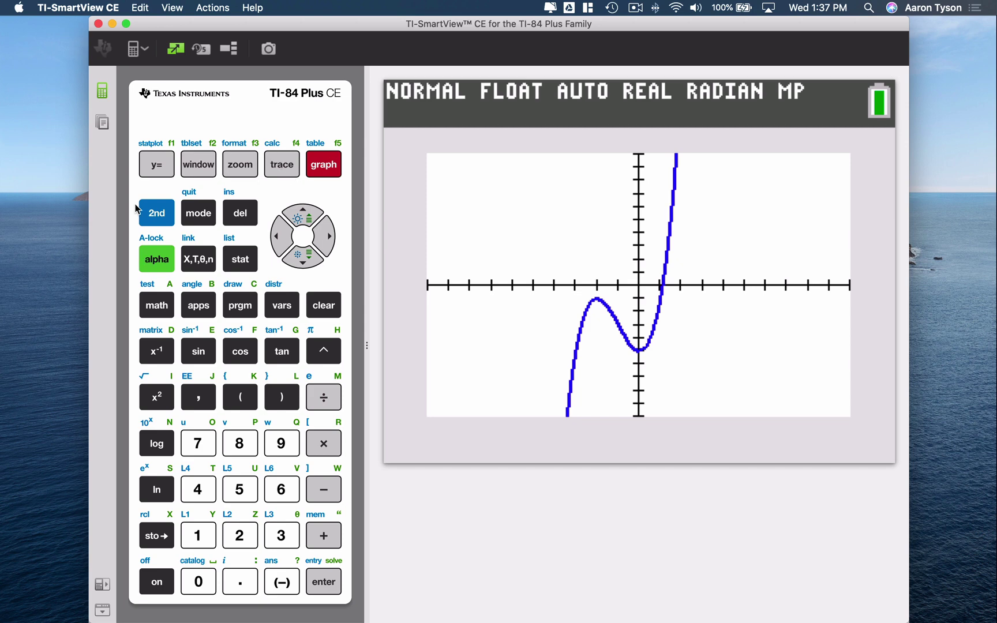
Step: Calculate dy/dx of the graphed curve at X = −1
{"action": "left_click", "coordinate": [156, 213]}
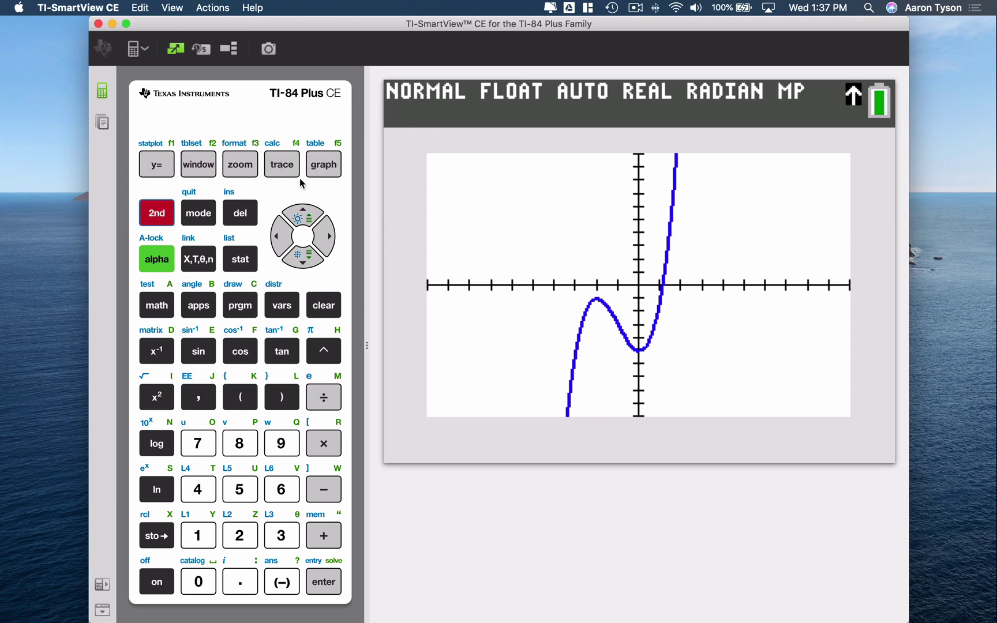
{"action": "left_click", "coordinate": [282, 166]}
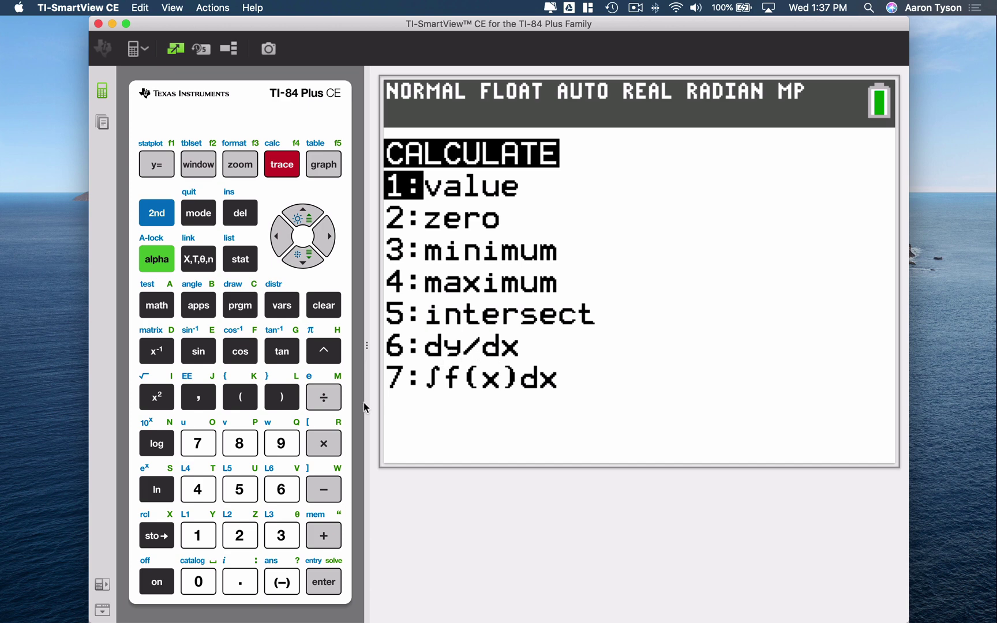
{"action": "left_click", "coordinate": [281, 489]}
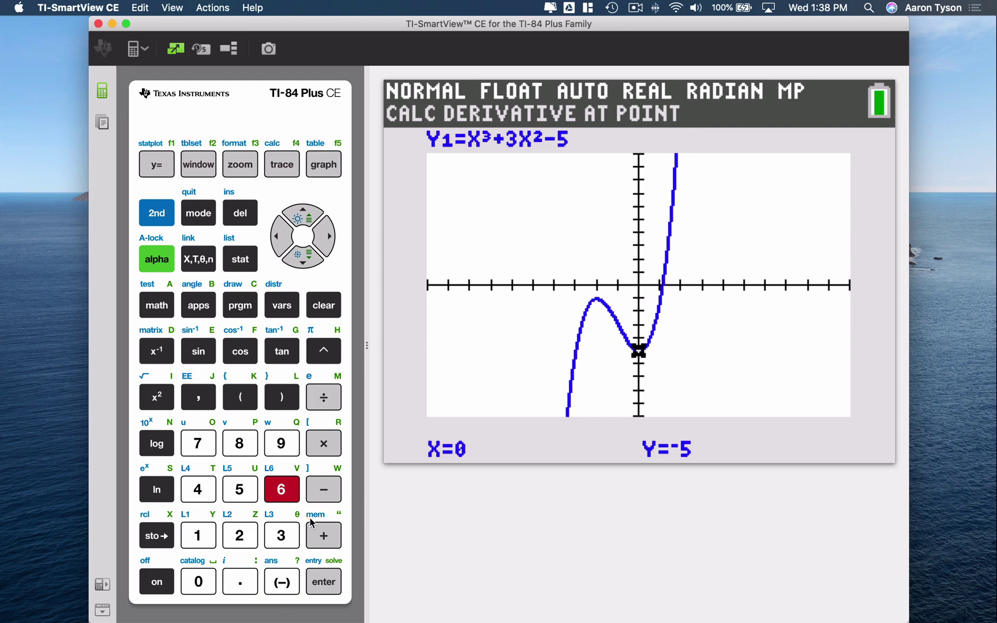
{"action": "left_click", "coordinate": [281, 582]}
{"action": "left_click", "coordinate": [200, 542]}
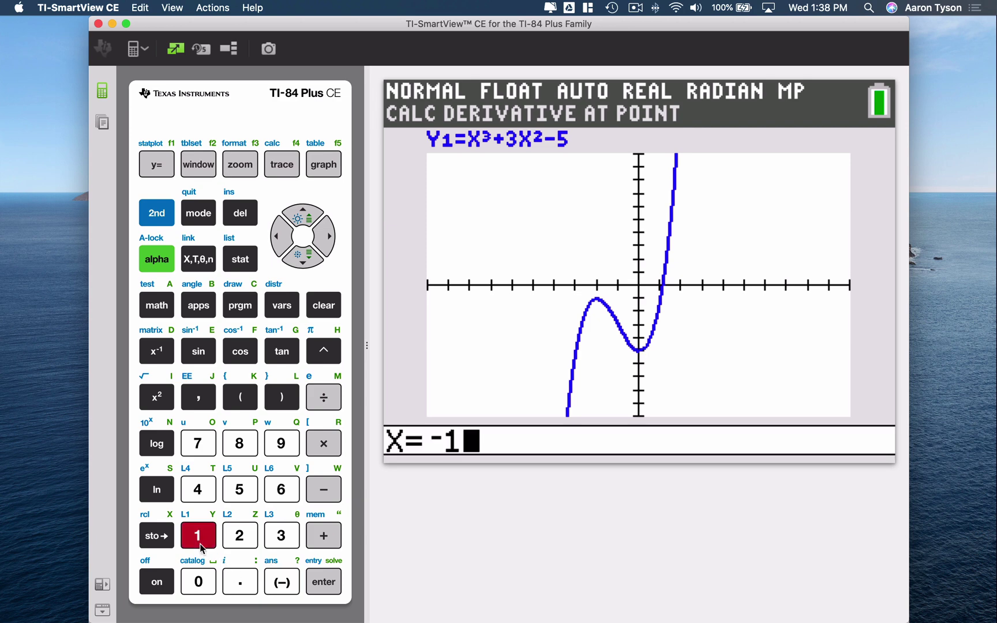
{"action": "left_click", "coordinate": [326, 581]}
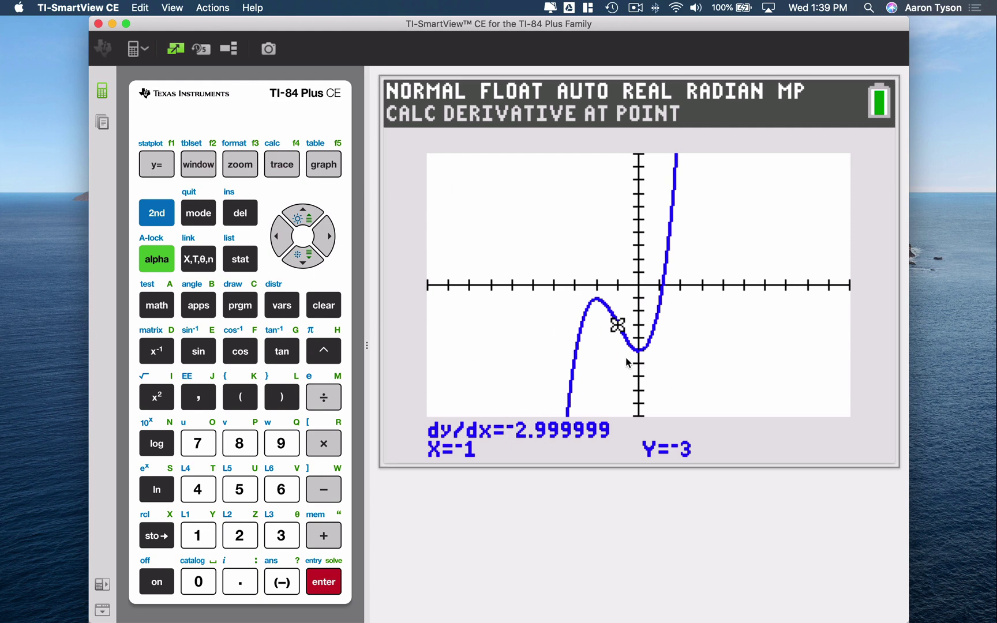
Step: Return to the home screen and insert an nDeriv template with X as the variable
{"action": "left_click", "coordinate": [172, 213]}
{"action": "left_click", "coordinate": [209, 216]}
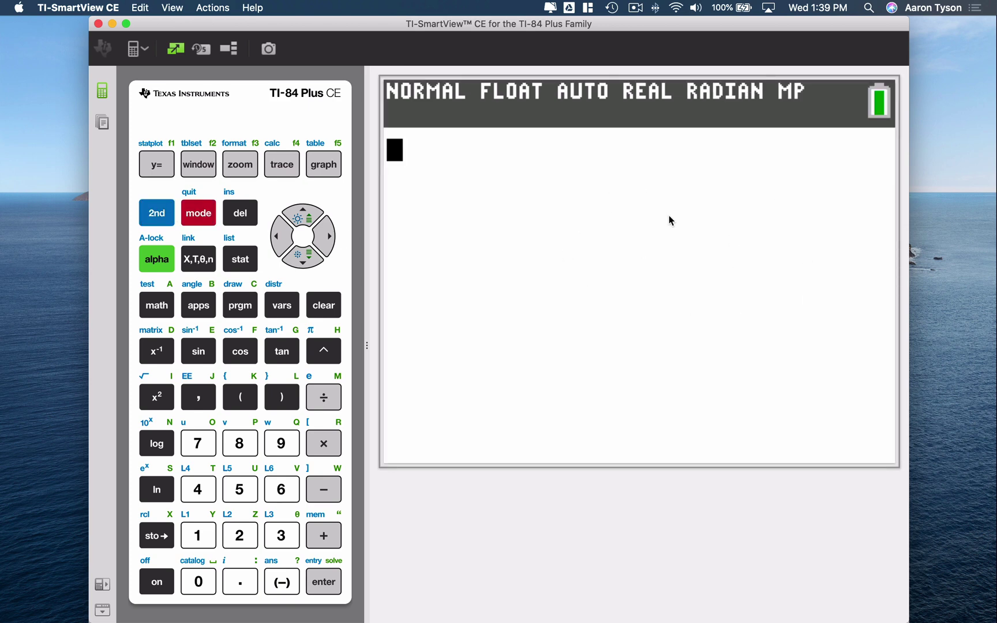
{"action": "left_click", "coordinate": [162, 308]}
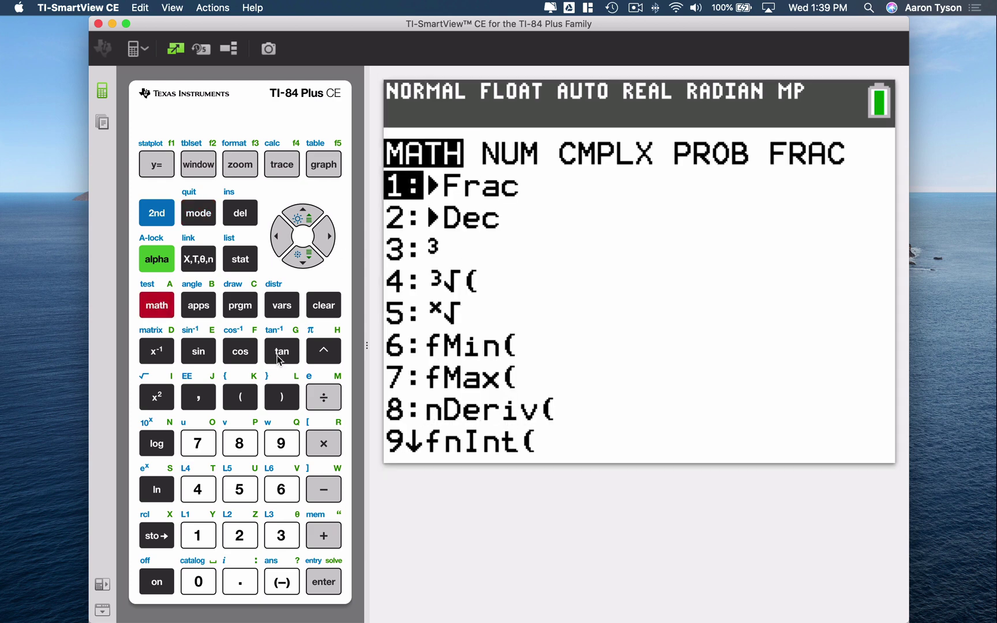
{"action": "left_click", "coordinate": [238, 443]}
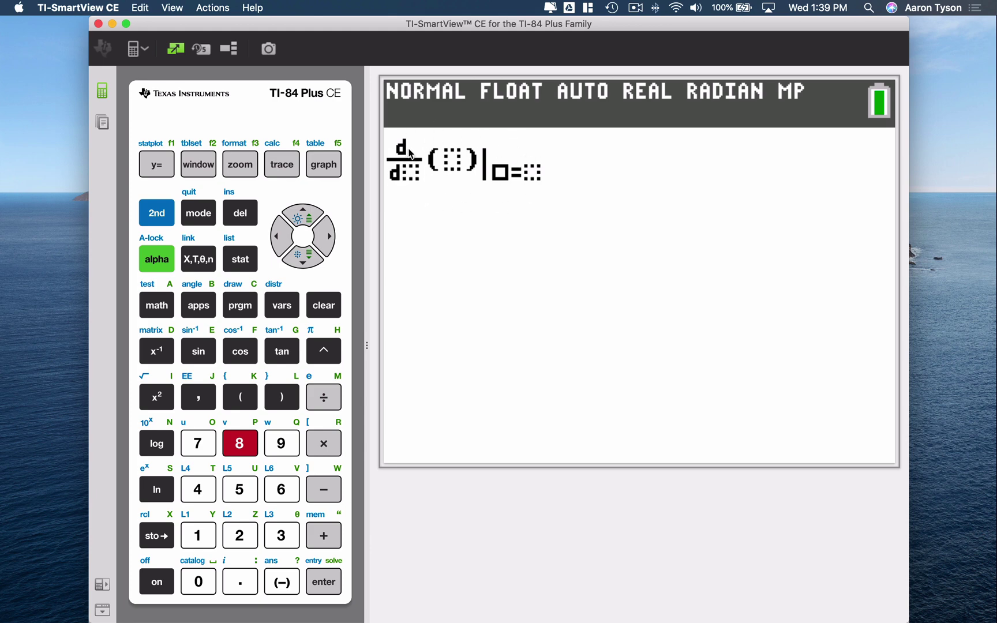
{"action": "key", "text": "alt"}
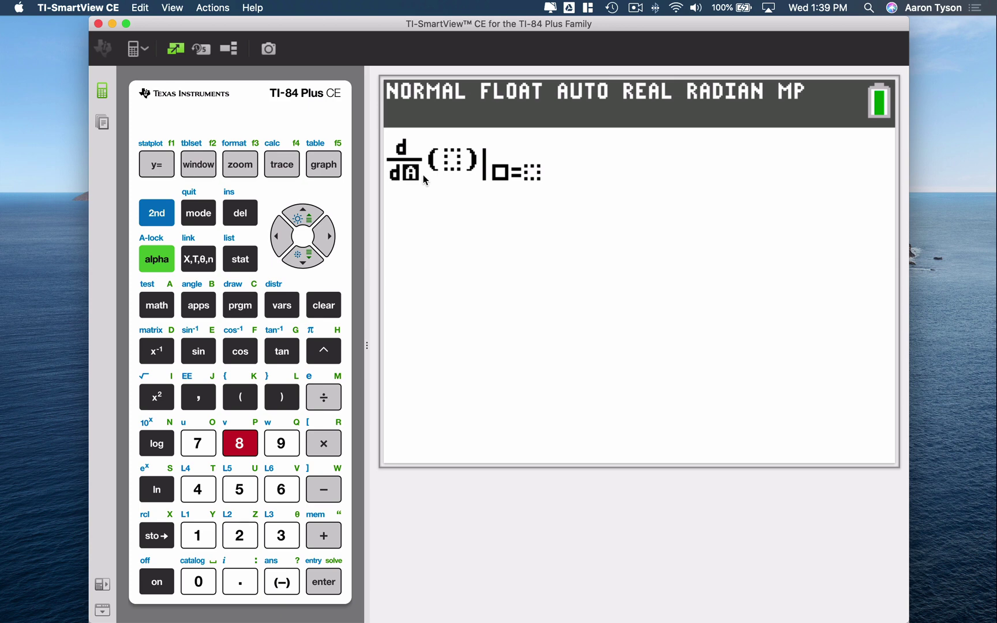
{"action": "left_click", "coordinate": [209, 261]}
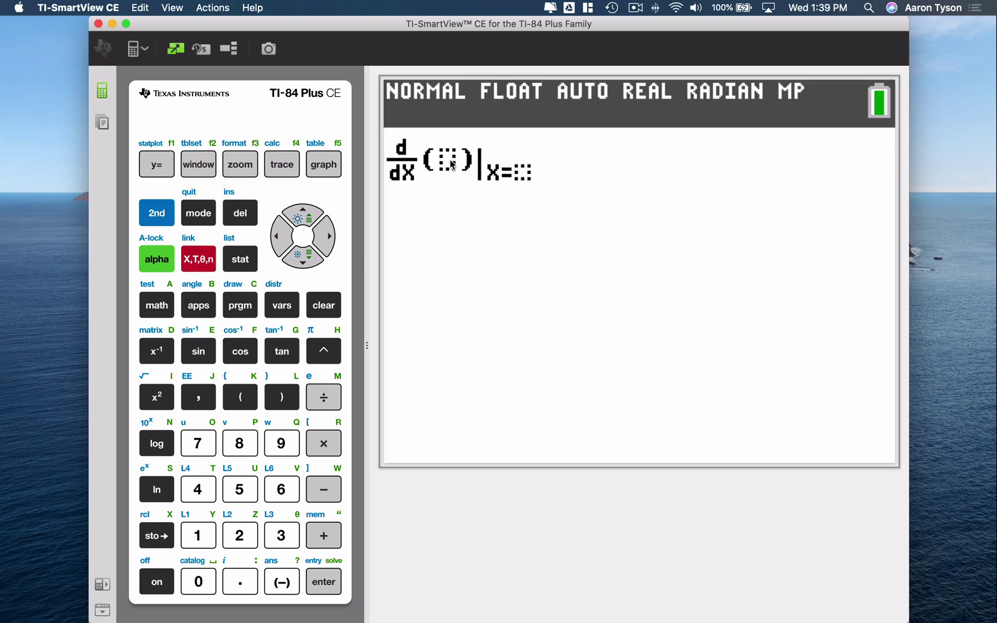
Step: Enter X³+3X²−5 as the function inside the derivative template
{"action": "left_click", "coordinate": [202, 266]}
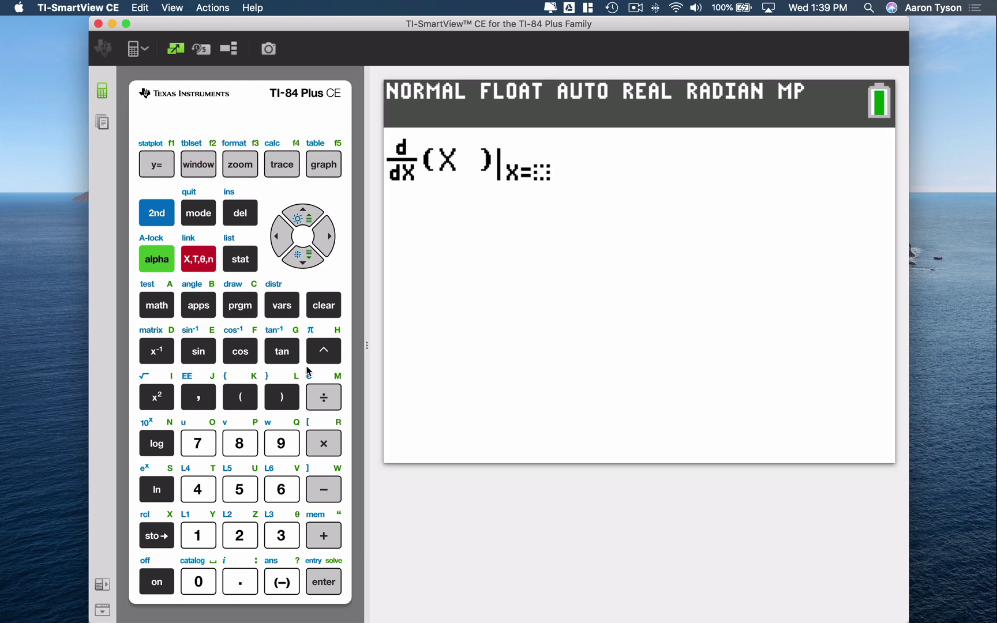
{"action": "left_click", "coordinate": [321, 362]}
{"action": "left_click", "coordinate": [281, 548]}
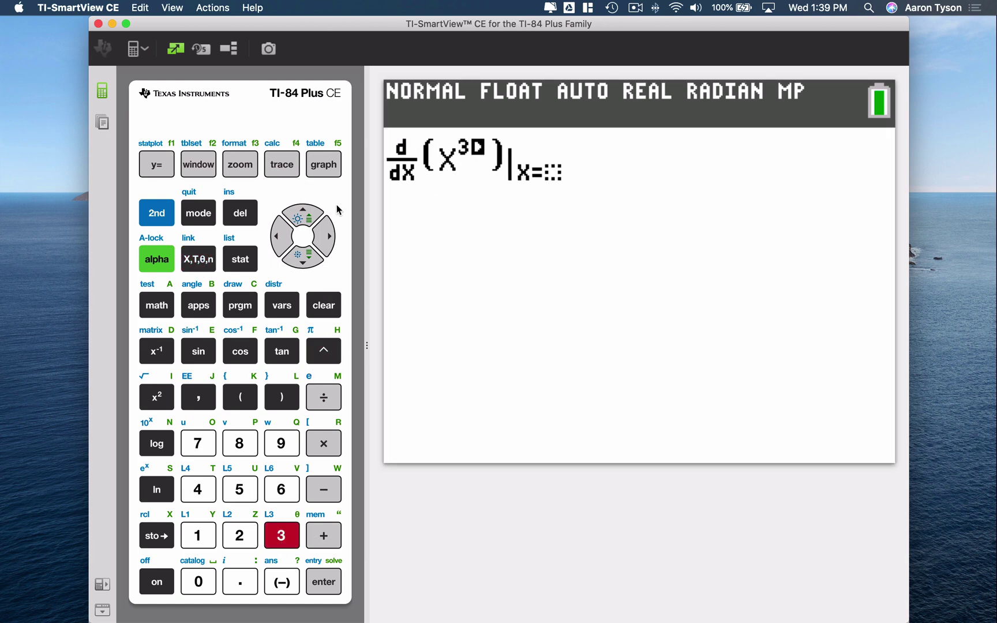
{"action": "left_click", "coordinate": [330, 233]}
{"action": "left_click", "coordinate": [317, 536]}
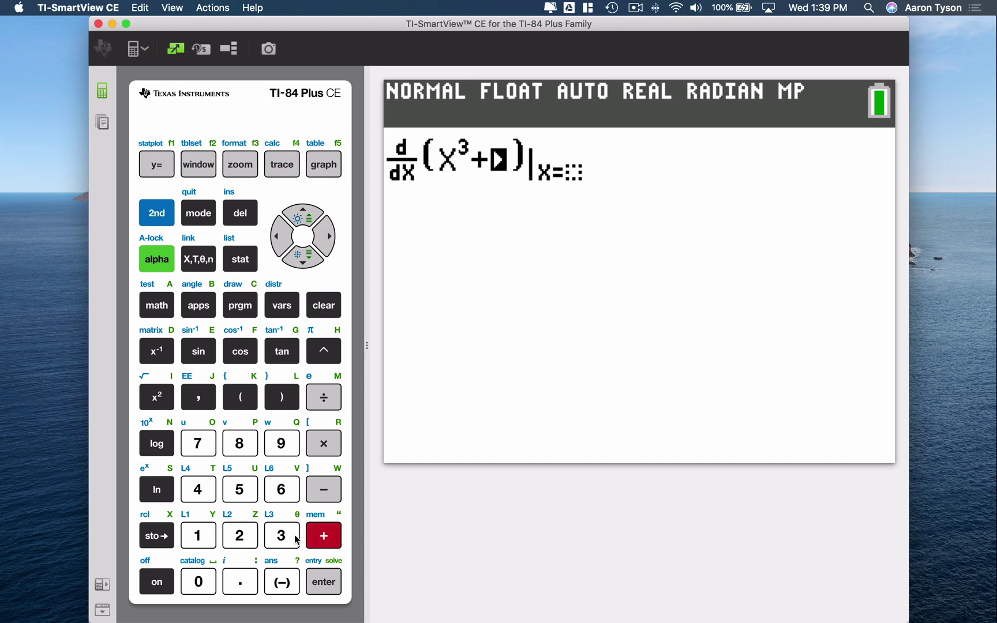
{"action": "left_click", "coordinate": [282, 536]}
{"action": "left_click", "coordinate": [202, 252]}
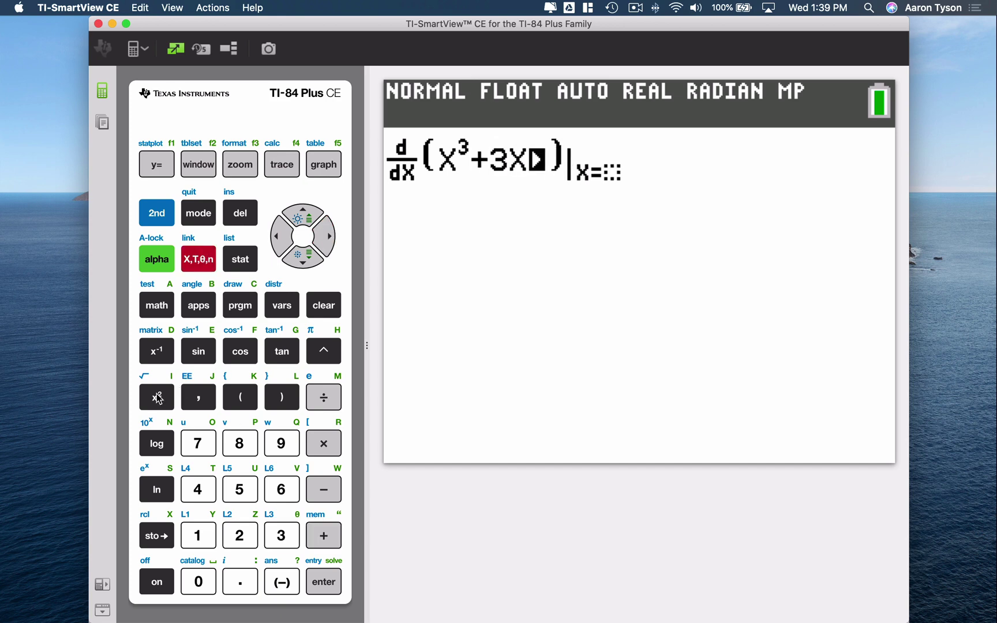
{"action": "left_click", "coordinate": [163, 398]}
{"action": "left_click", "coordinate": [332, 490]}
{"action": "left_click", "coordinate": [254, 489]}
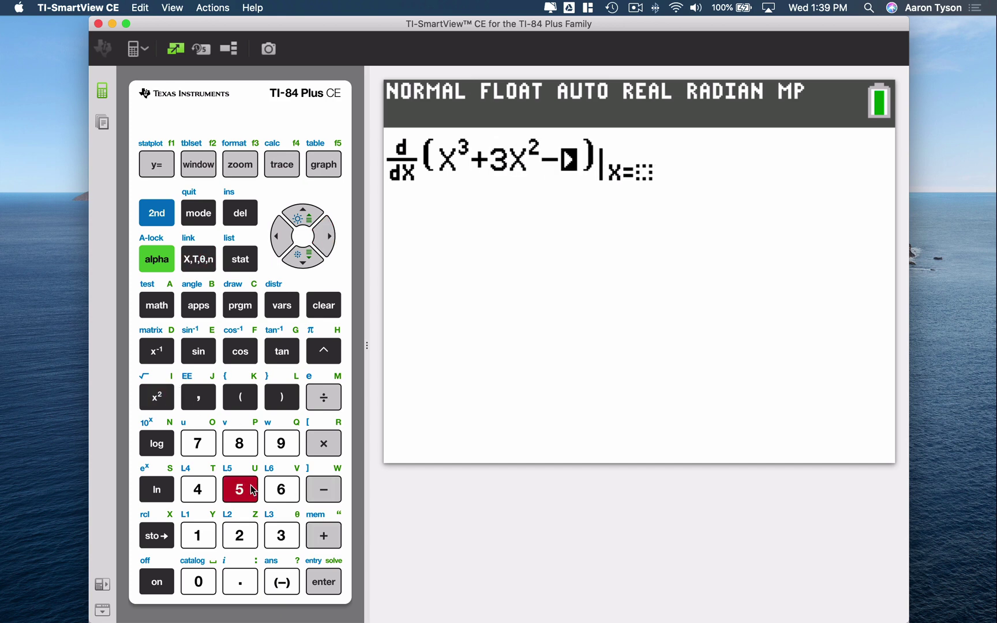
Step: Set the derivative's evaluation point to X = −1 and compute it
{"action": "left_click", "coordinate": [326, 236]}
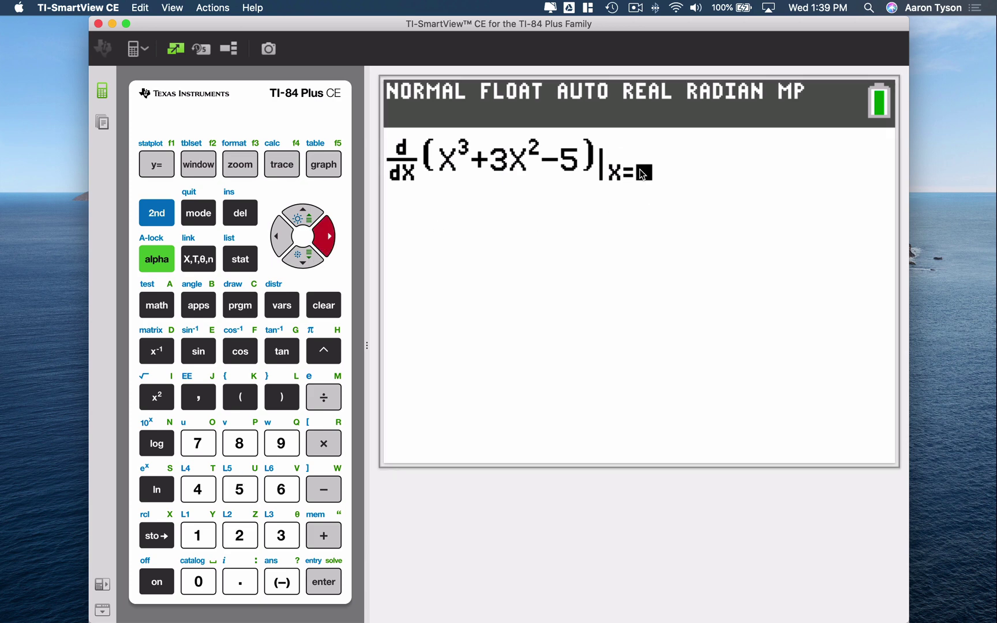
{"action": "left_click", "coordinate": [282, 581]}
{"action": "left_click", "coordinate": [203, 528]}
{"action": "left_click", "coordinate": [323, 581]}
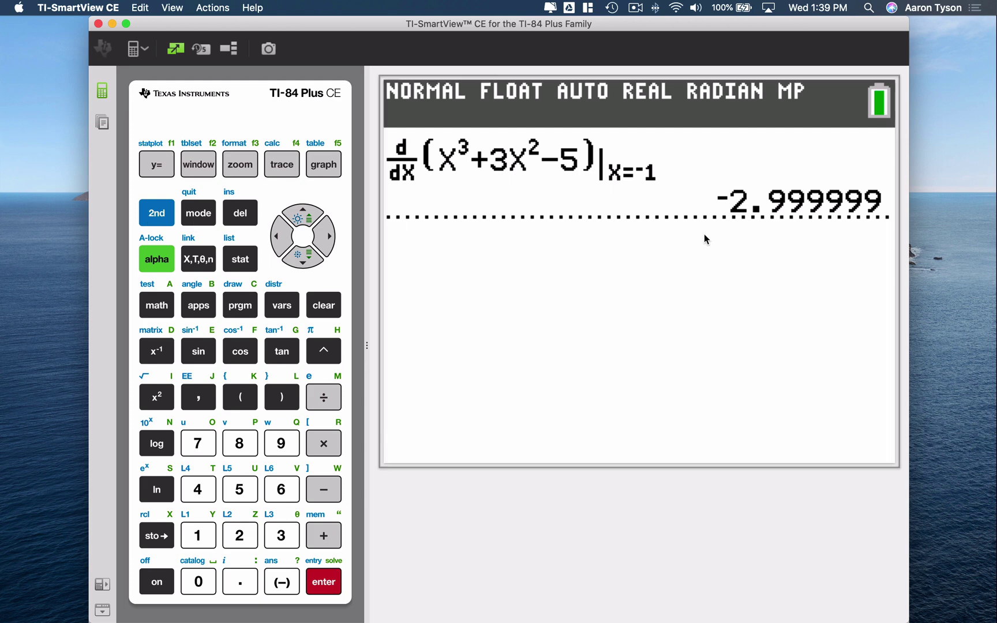
Step: Check Y1's definition, return to the home screen and insert a second nDeriv template with X as the variable
{"action": "left_click", "coordinate": [159, 172]}
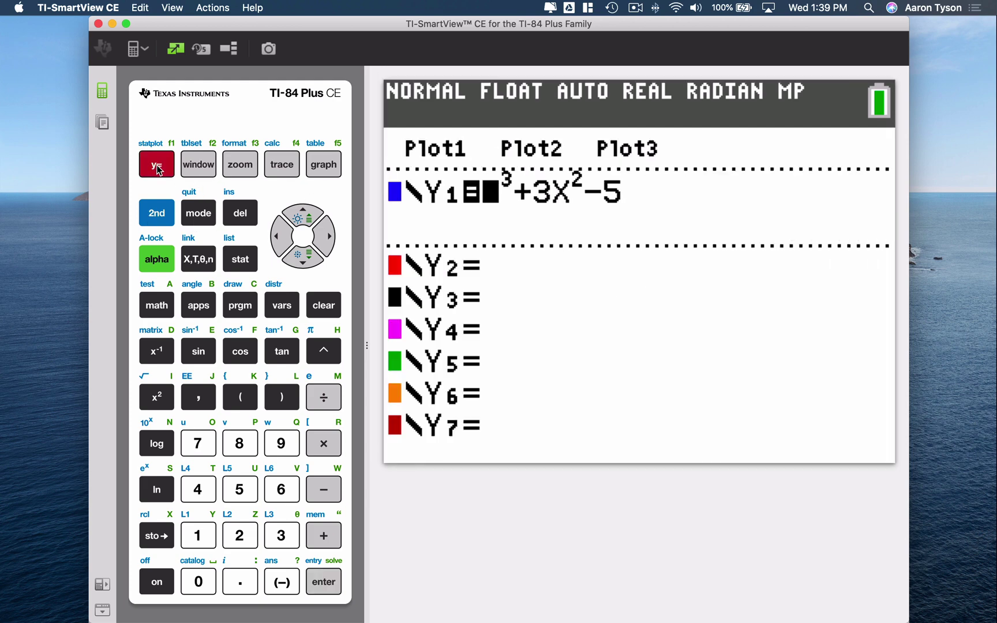
{"action": "key", "text": "Escape"}
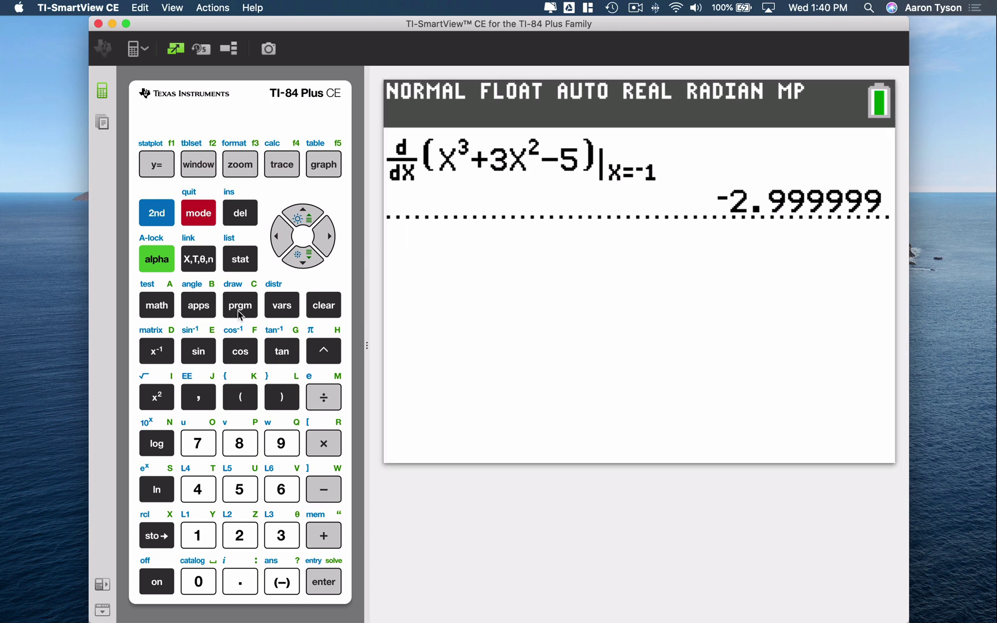
{"action": "left_click", "coordinate": [167, 306]}
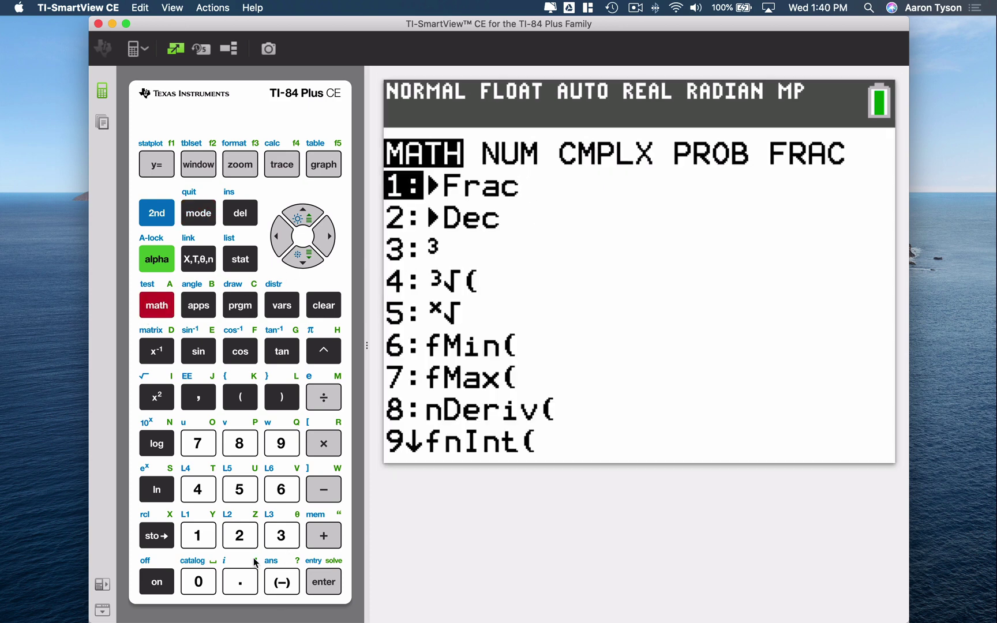
{"action": "left_click", "coordinate": [256, 448]}
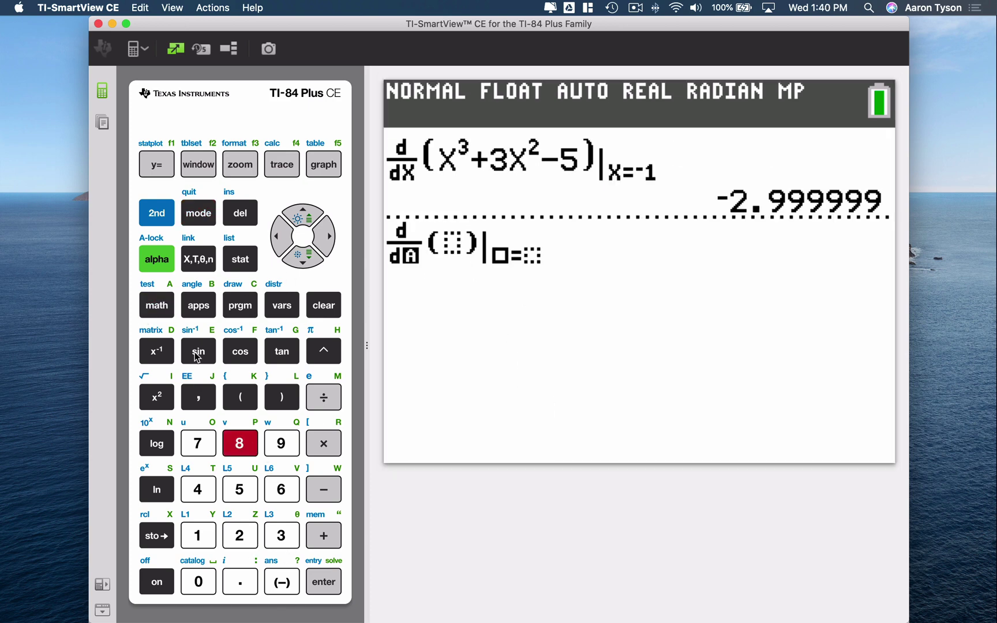
{"action": "left_click", "coordinate": [207, 267]}
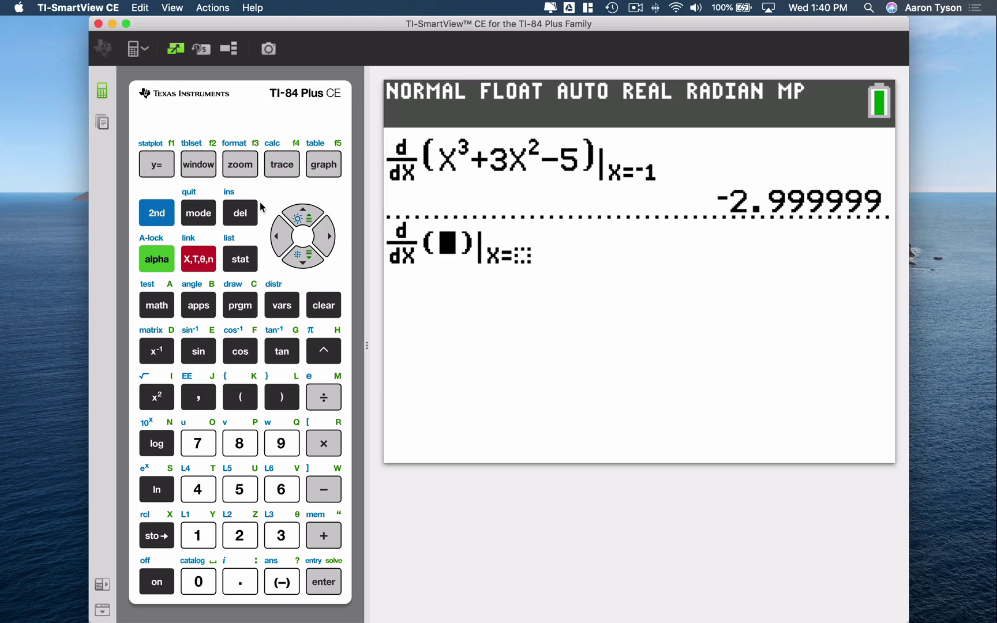
Step: Review Y1's definition in the function editor and return to the unfinished derivative template on the home screen
{"action": "left_click", "coordinate": [144, 166]}
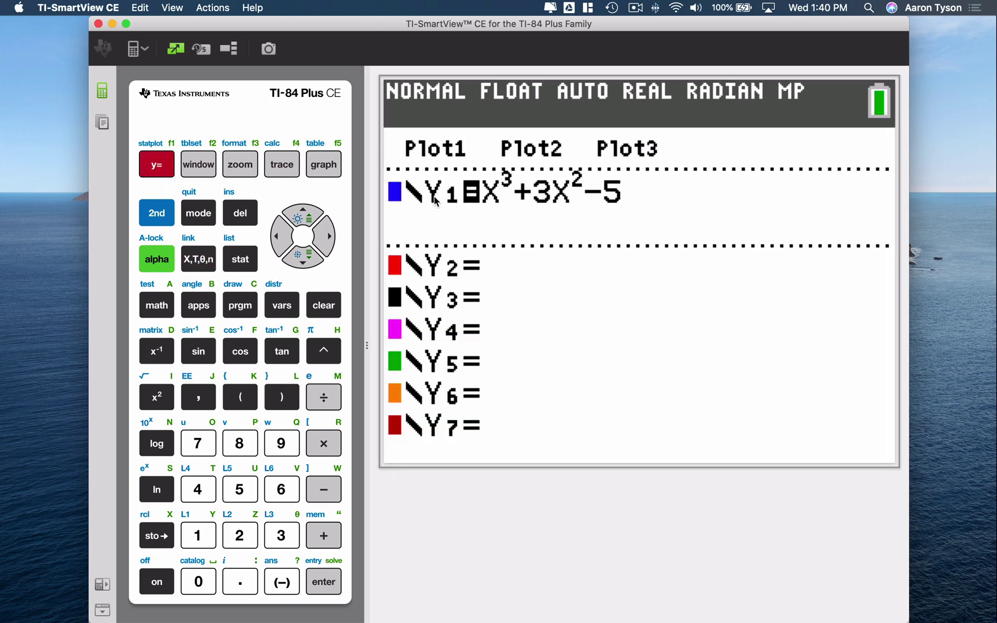
{"action": "key", "text": "Escape"}
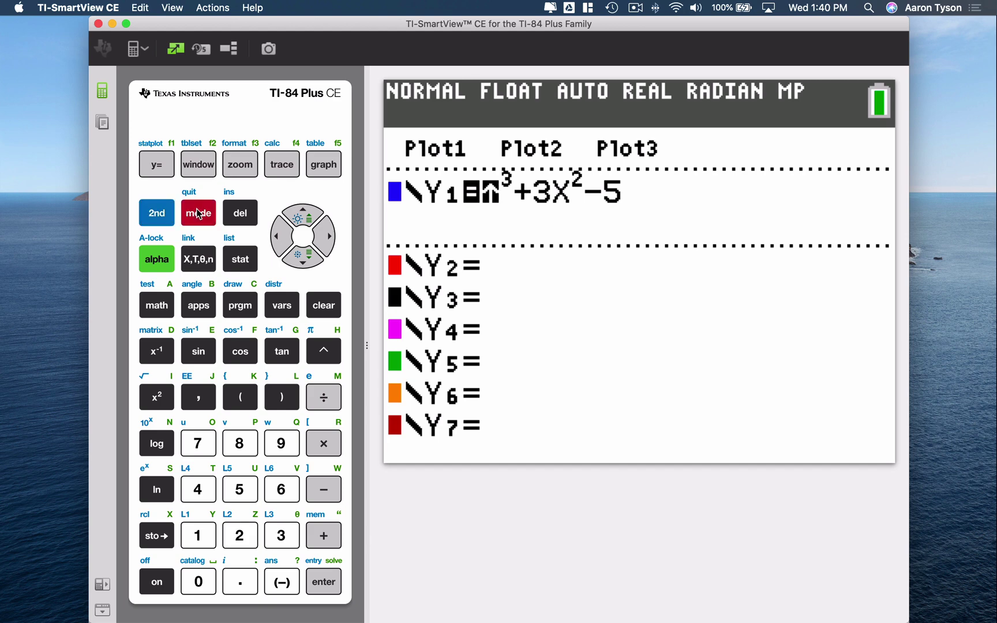
{"action": "key", "text": "Right"}
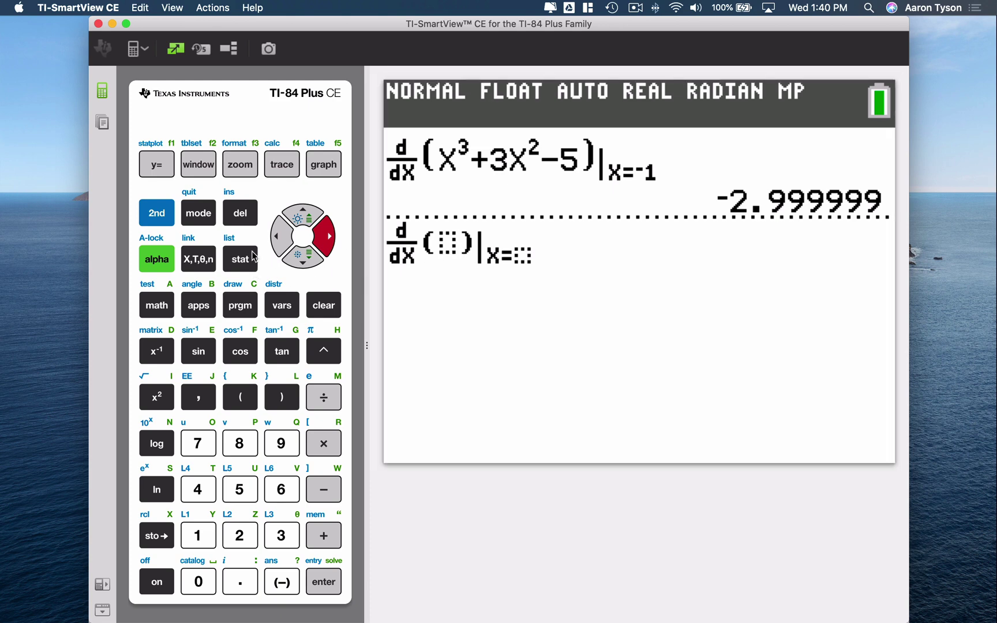
Step: Insert the function variable Y1 as the expression inside the derivative template
{"action": "left_click", "coordinate": [287, 309]}
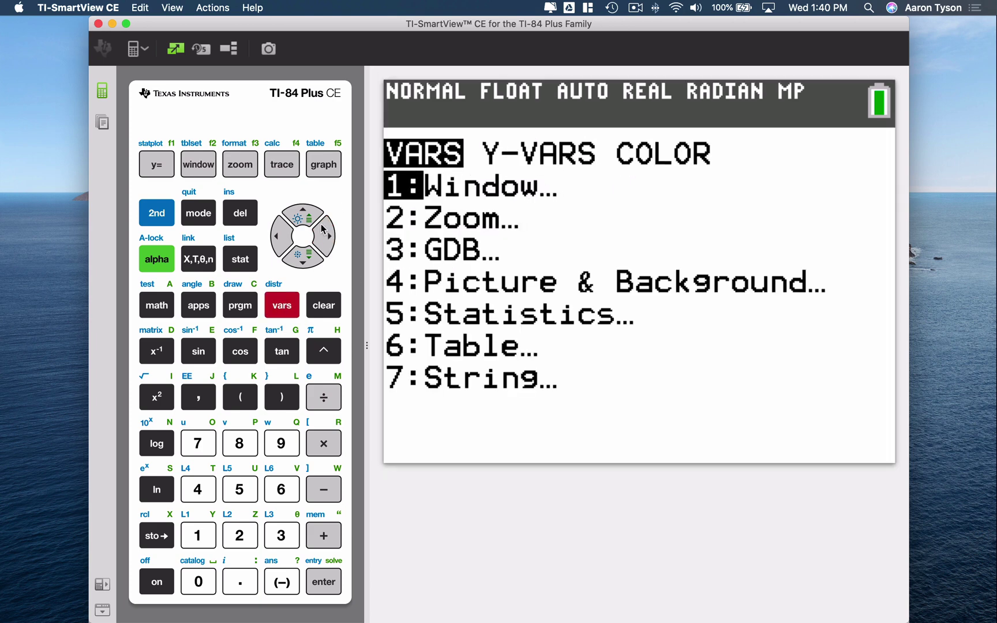
{"action": "left_click", "coordinate": [327, 237]}
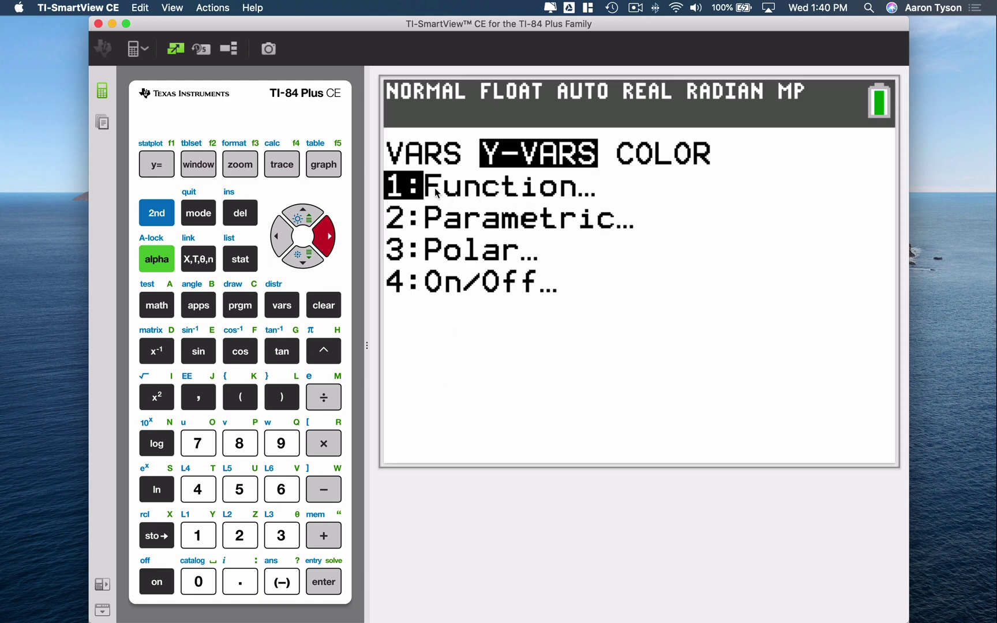
{"action": "left_click", "coordinate": [325, 582]}
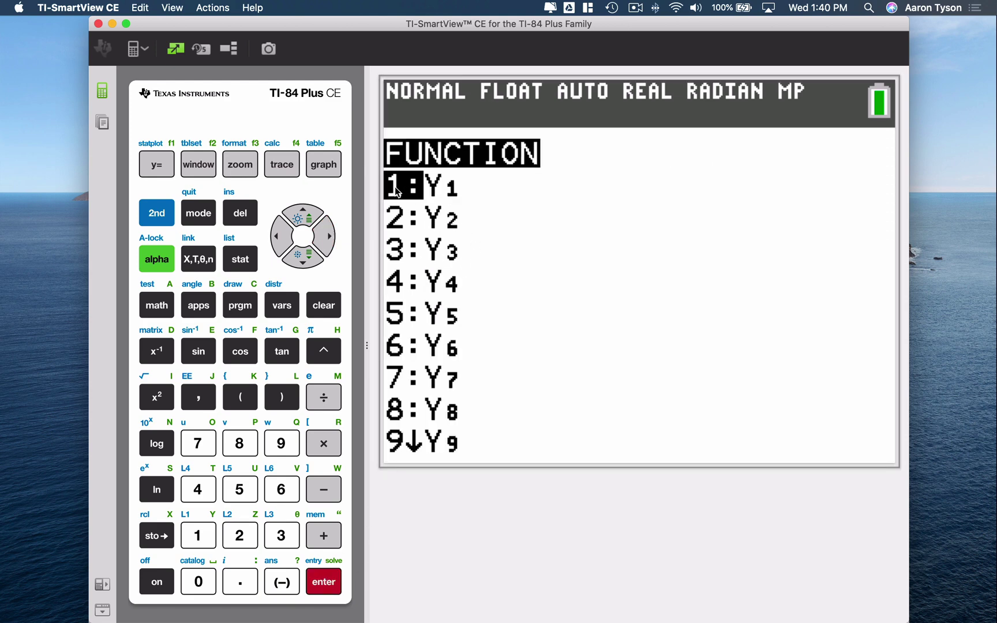
{"action": "left_click", "coordinate": [324, 582]}
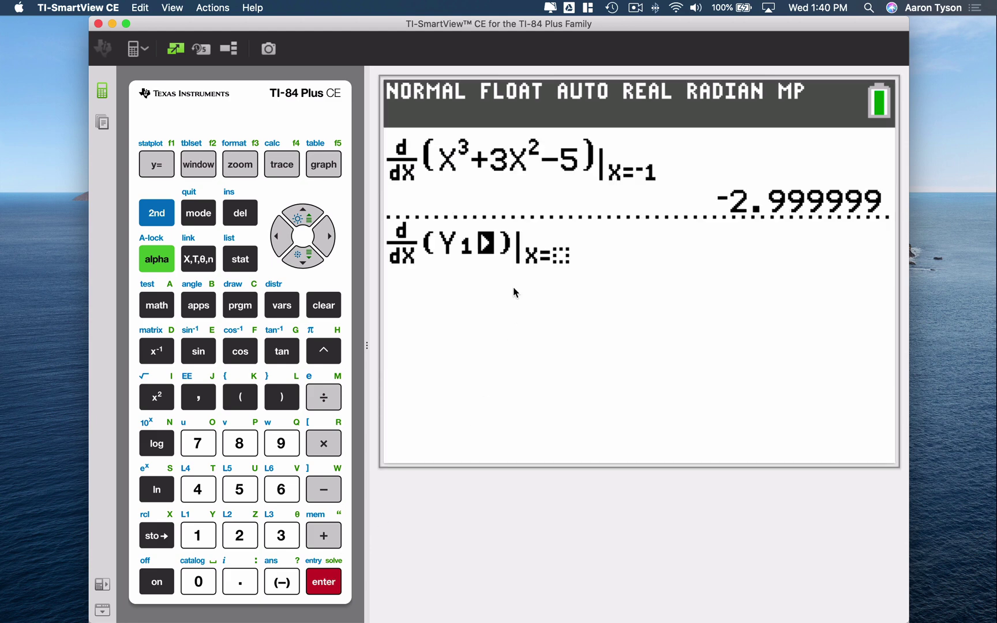
Step: Set the evaluation point of the Y1 derivative to X = −1 and compute it
{"action": "key", "text": "Right"}
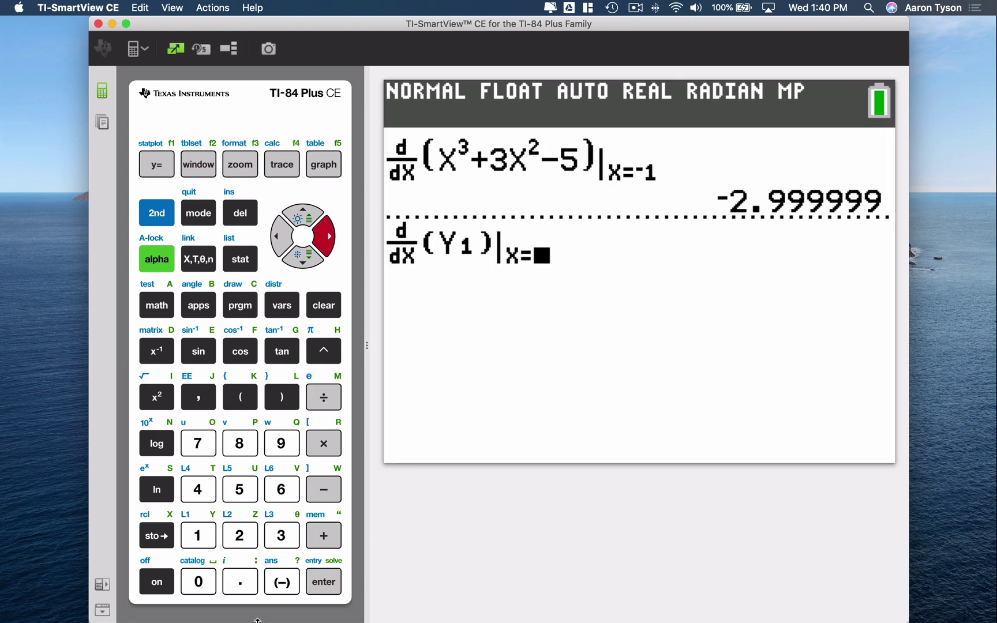
{"action": "left_click", "coordinate": [275, 579]}
{"action": "type", "text": "1"}
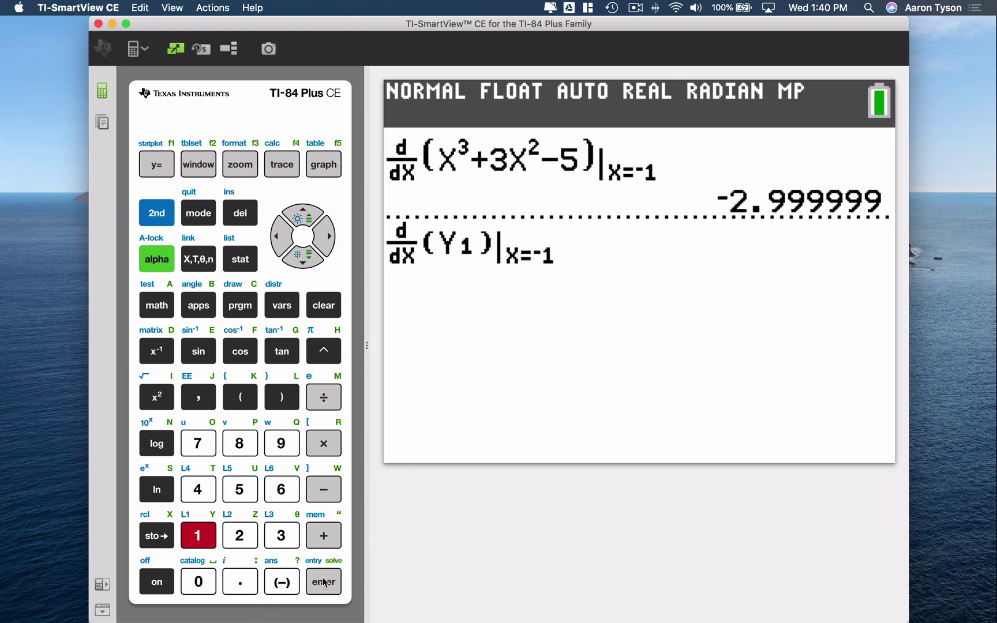
{"action": "left_click", "coordinate": [325, 581]}
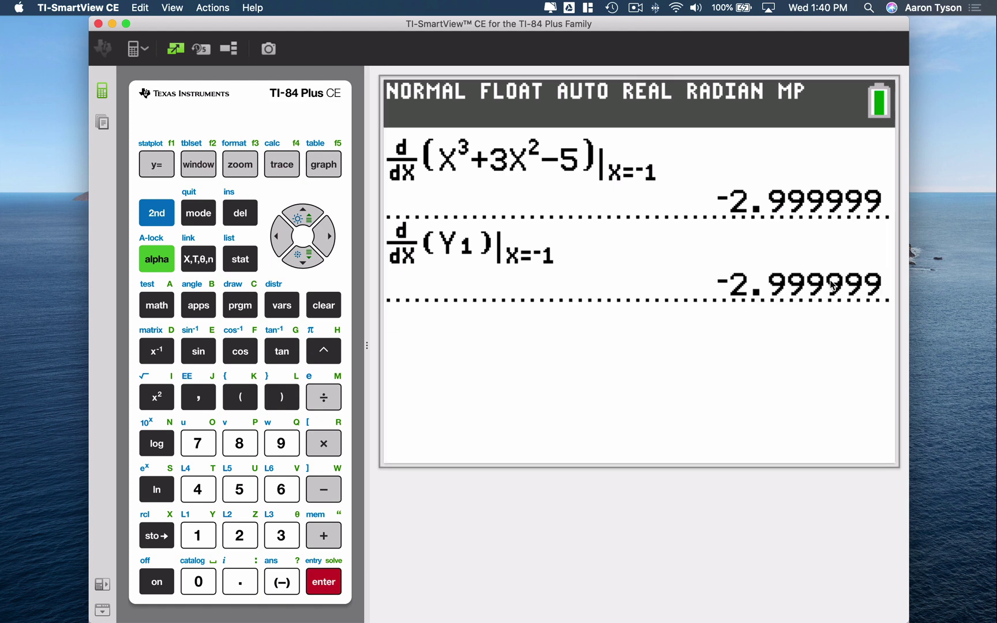
Step: Look at Y1's definition again in the function editor and return to the home screen
{"action": "left_click", "coordinate": [158, 169]}
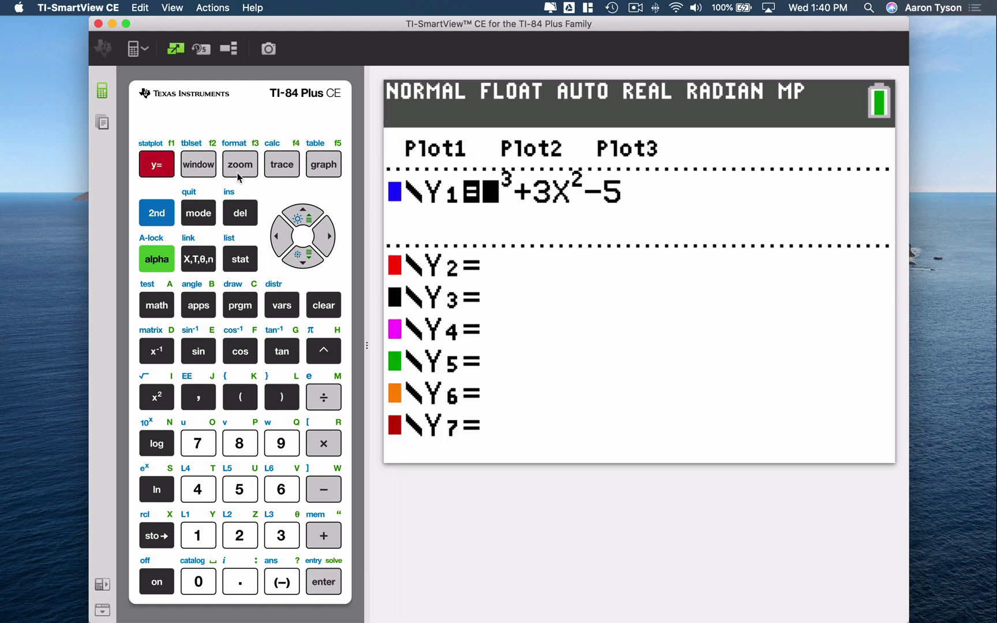
{"action": "left_click", "coordinate": [166, 214]}
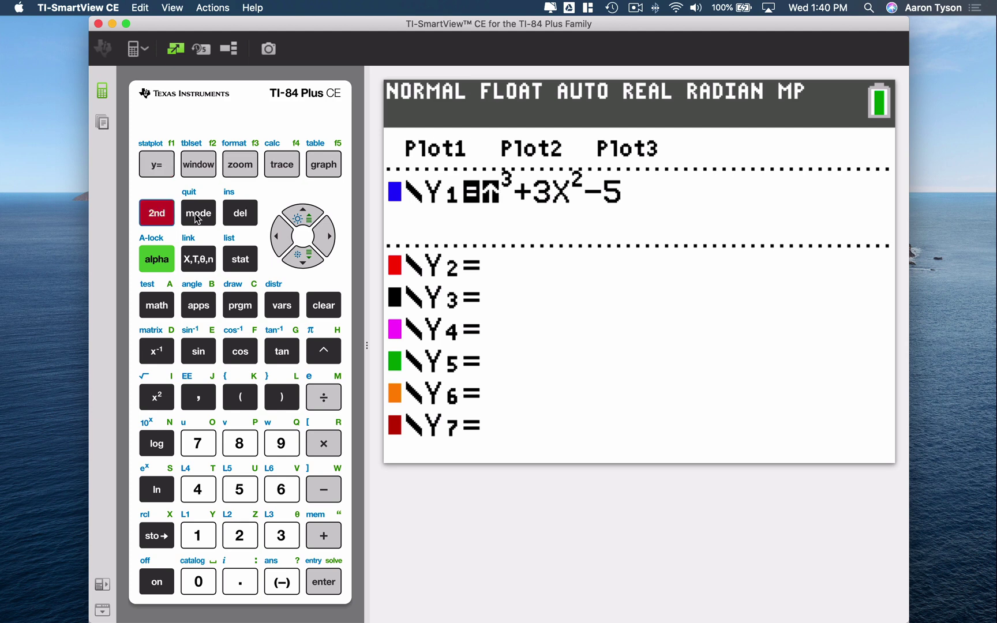
{"action": "left_click", "coordinate": [196, 218]}
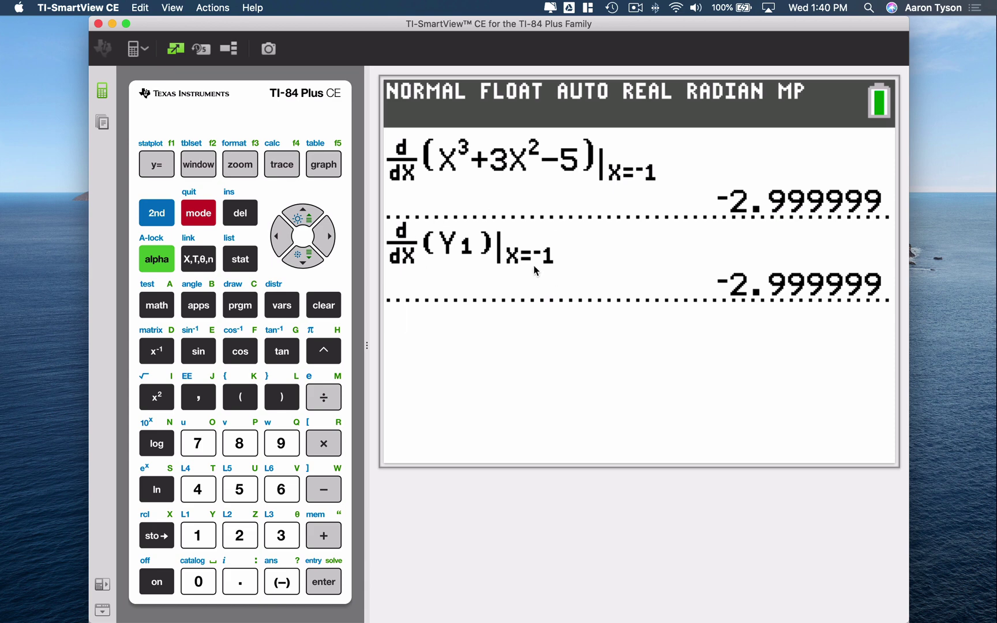
{"action": "left_click", "coordinate": [157, 261]}
{"action": "left_click", "coordinate": [272, 167]}
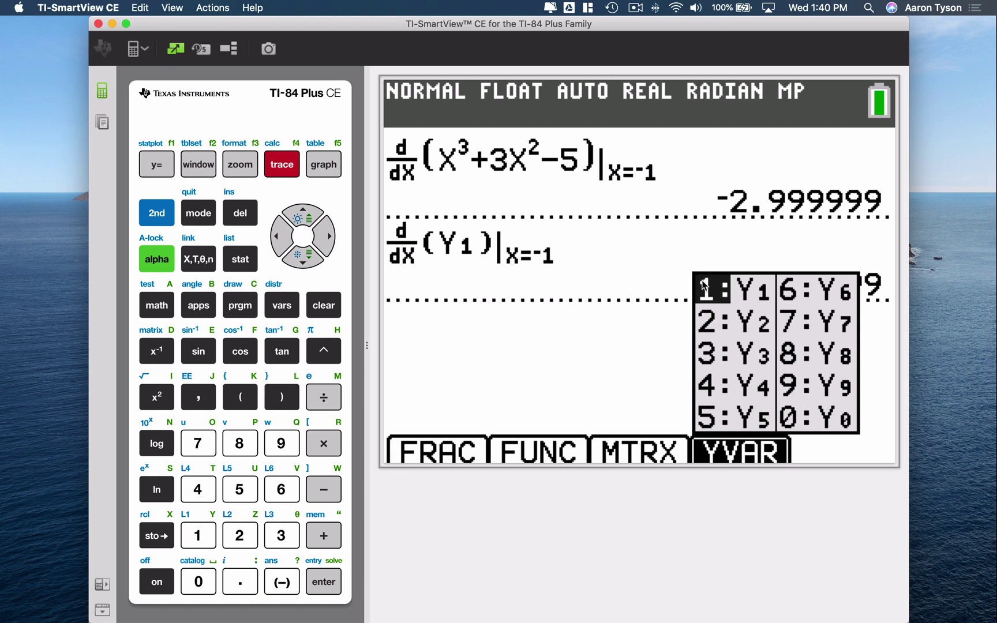
{"action": "left_click", "coordinate": [193, 538]}
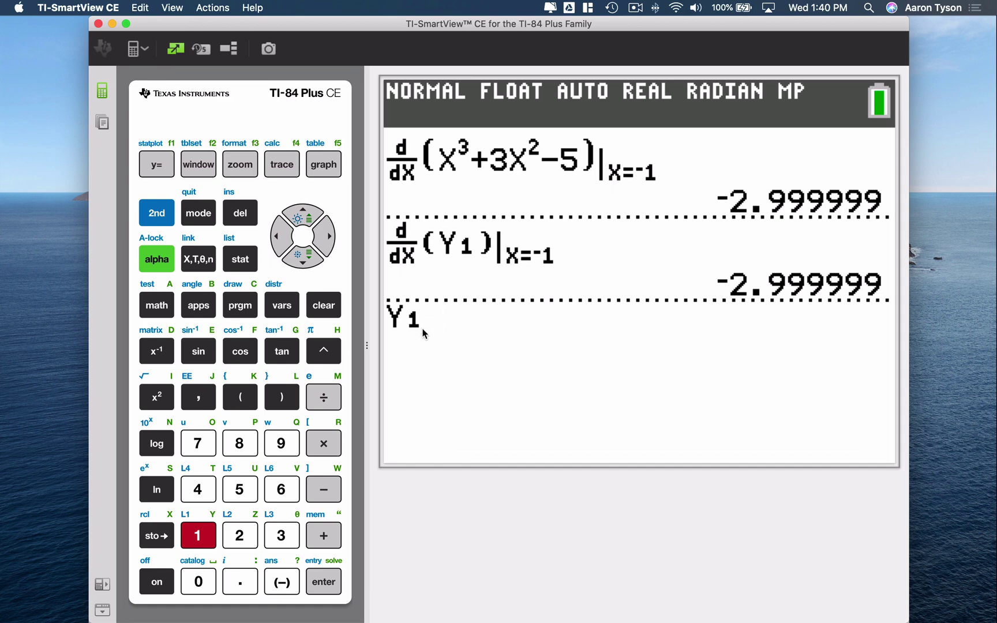
{"action": "left_click", "coordinate": [333, 306]}
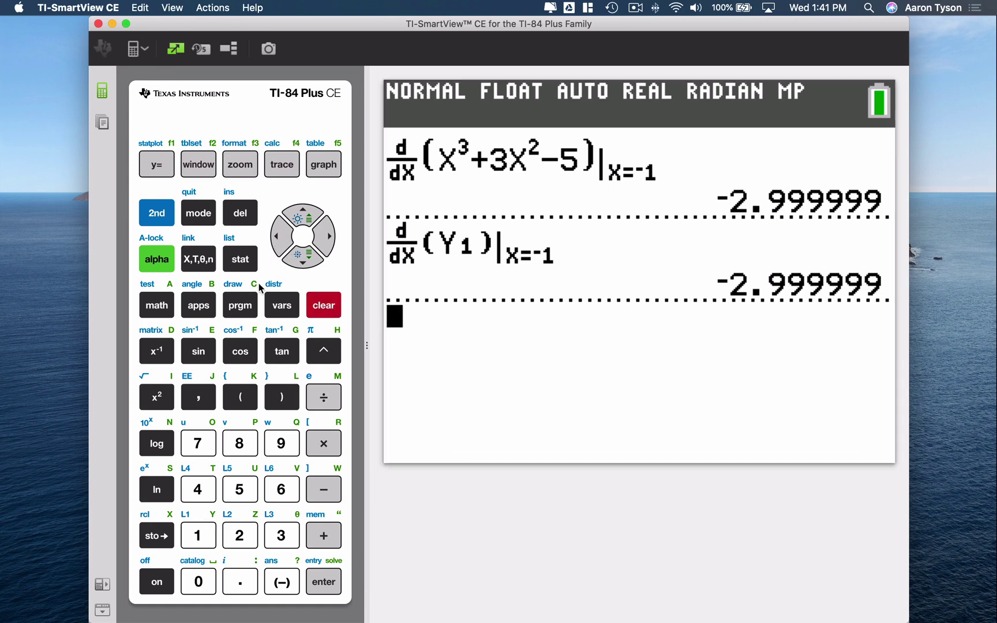
Step: Insert another nDeriv template with X as the variable and Y1 as the function
{"action": "left_click", "coordinate": [160, 303]}
{"action": "left_click", "coordinate": [239, 449]}
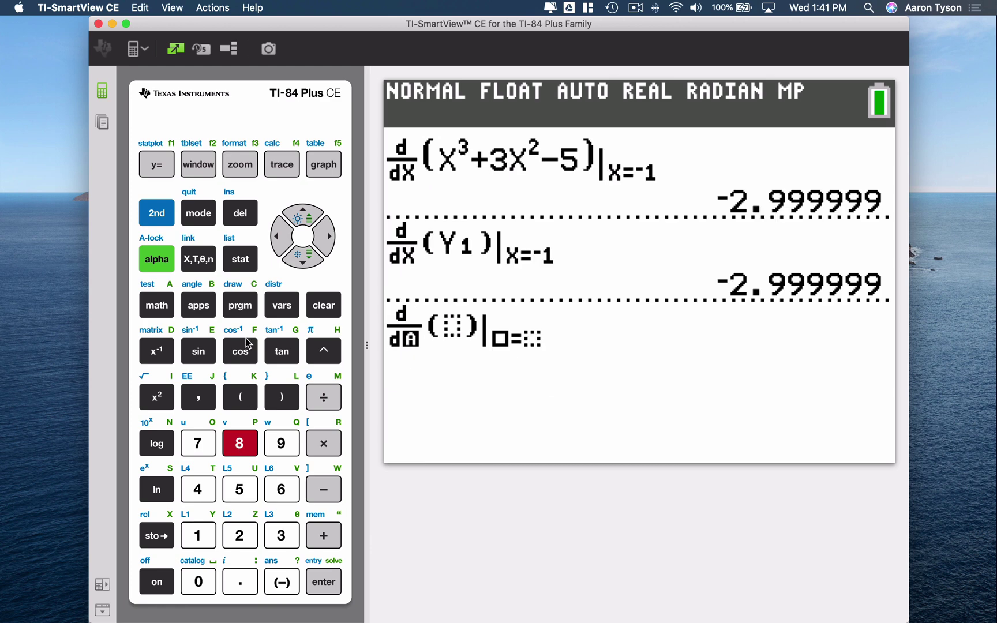
{"action": "left_click", "coordinate": [197, 263]}
{"action": "left_click", "coordinate": [156, 259]}
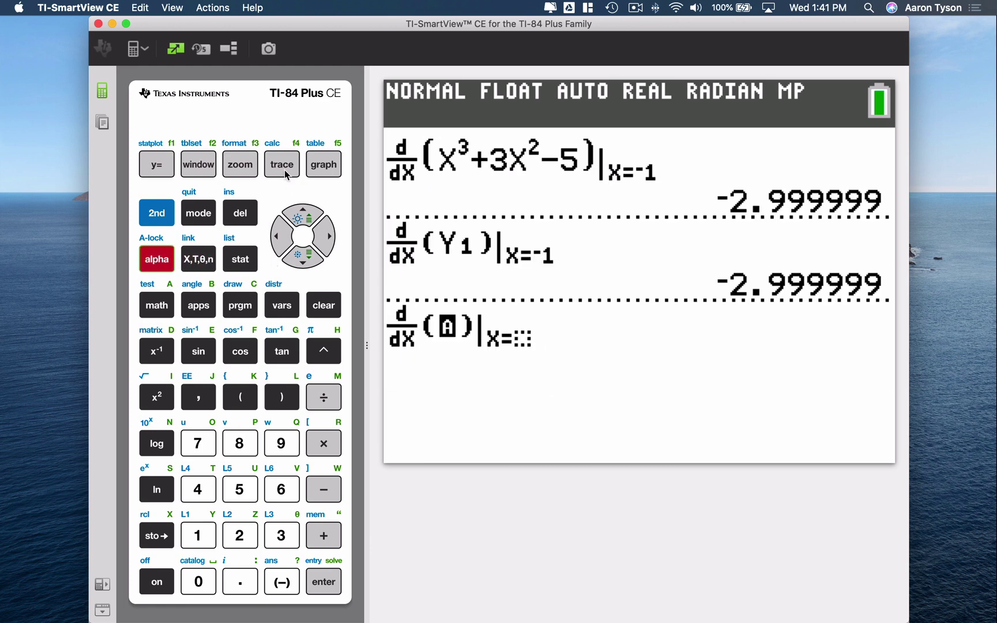
{"action": "left_click", "coordinate": [282, 168]}
{"action": "left_click", "coordinate": [194, 528]}
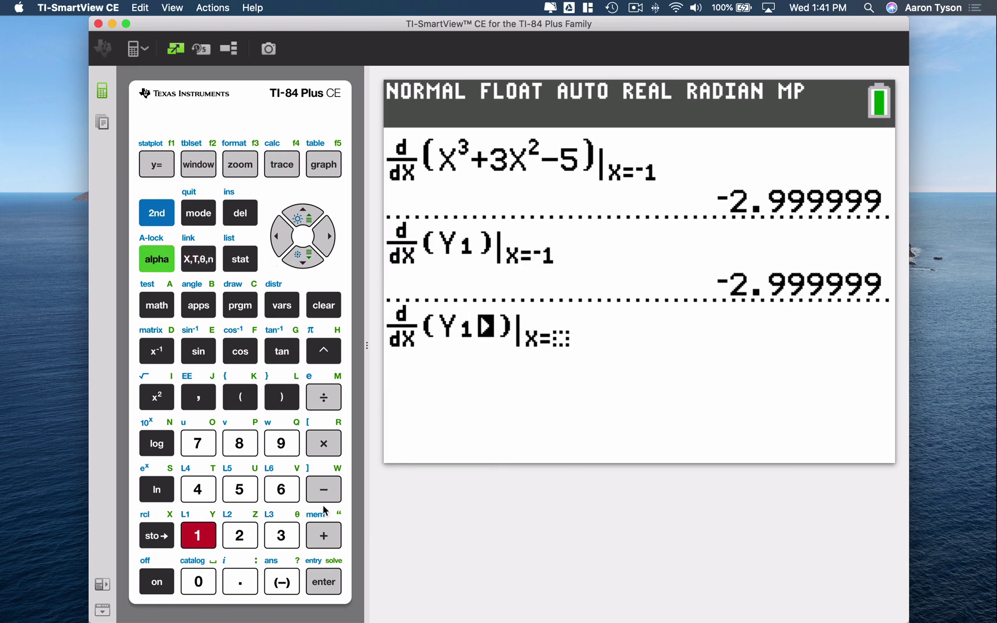
Step: Set the new derivative's evaluation point to X = −1 and compute it
{"action": "left_click", "coordinate": [319, 242]}
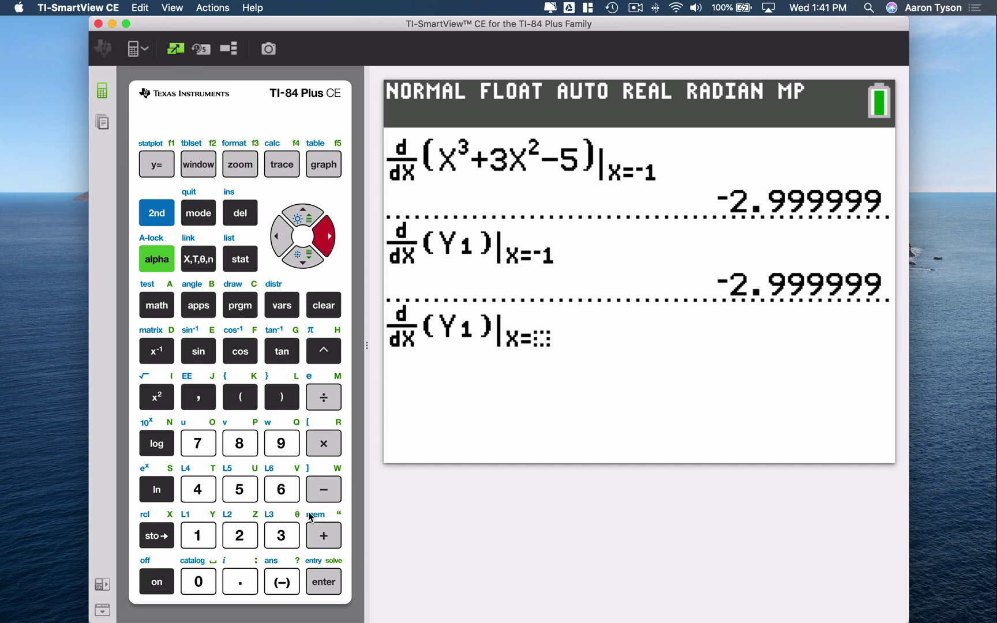
{"action": "left_click", "coordinate": [282, 582]}
{"action": "left_click", "coordinate": [198, 535]}
{"action": "left_click", "coordinate": [324, 581]}
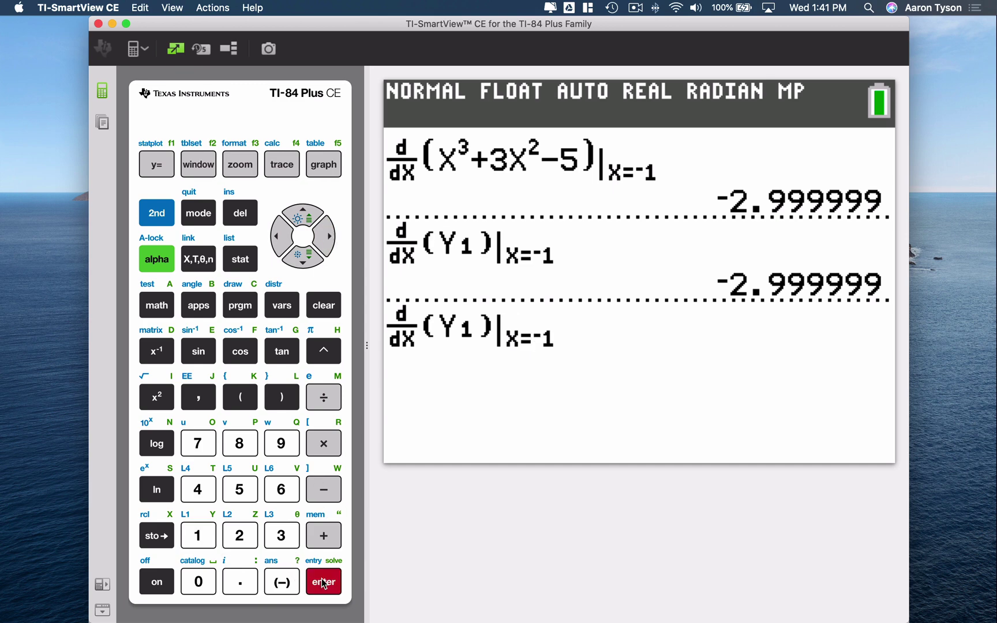
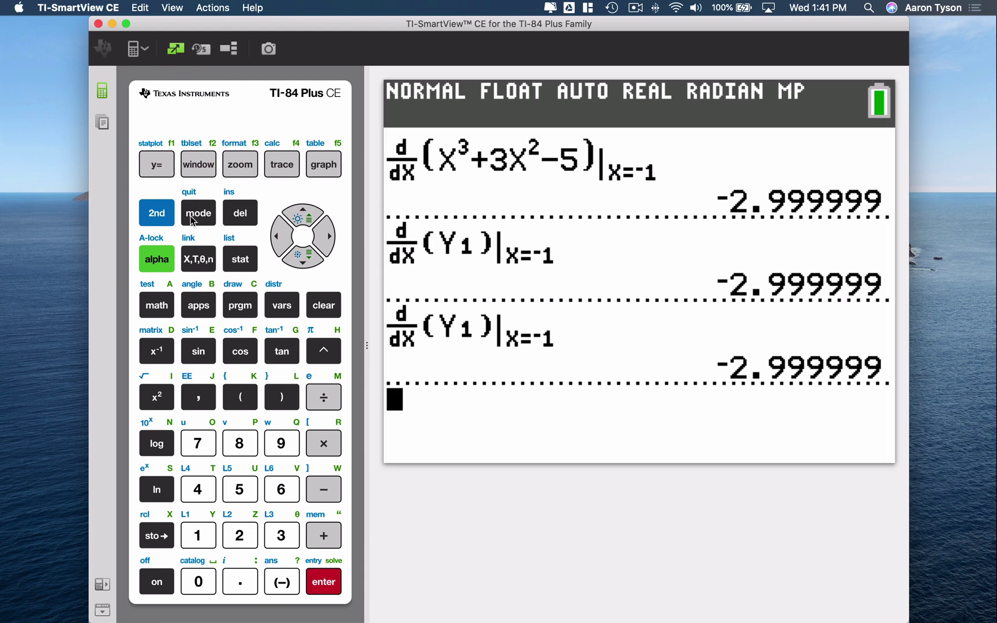
Step: Find nDeriv( among the catalog's N entries and open its syntax help
{"action": "left_click", "coordinate": [158, 219]}
{"action": "left_click", "coordinate": [198, 576]}
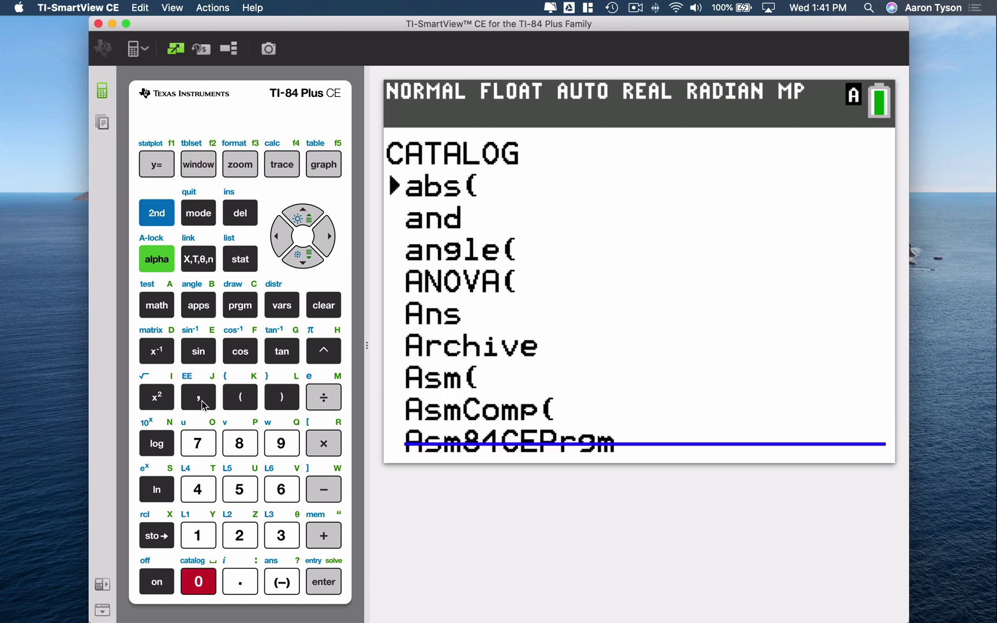
{"action": "left_click", "coordinate": [166, 440]}
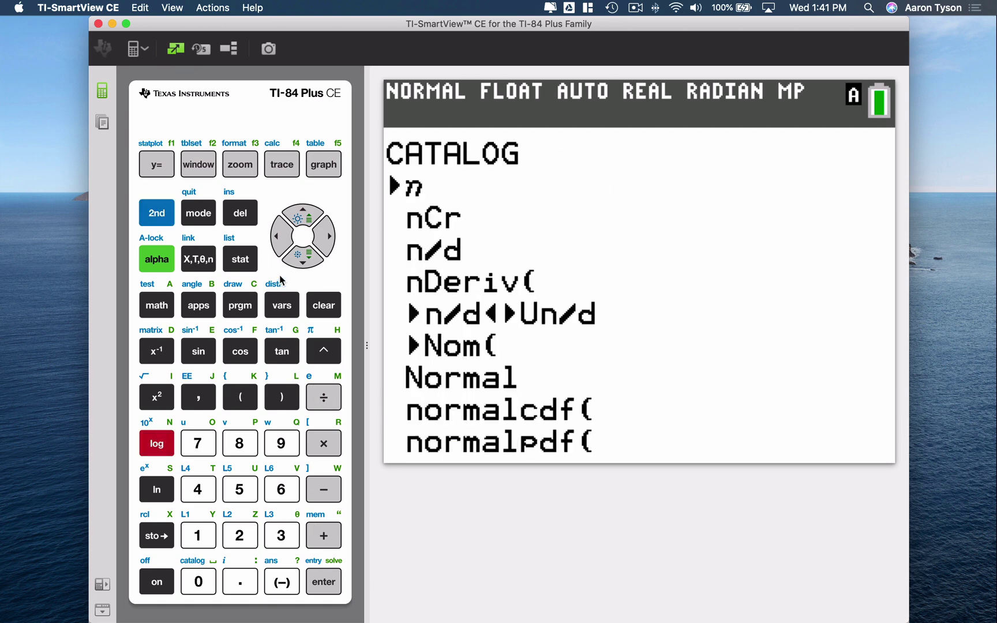
{"action": "left_click", "coordinate": [303, 258]}
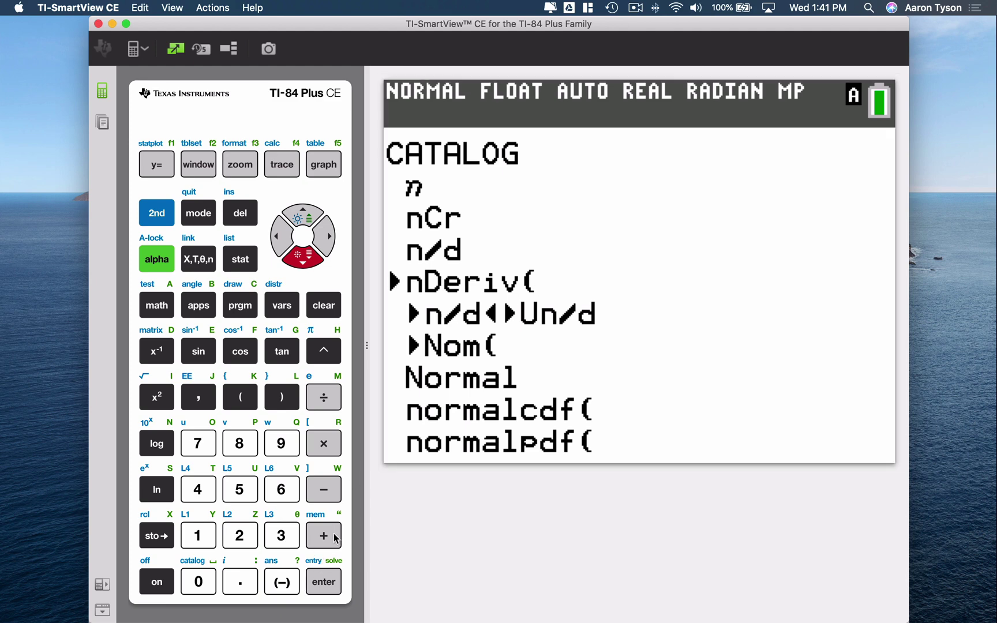
{"action": "left_click", "coordinate": [327, 537]}
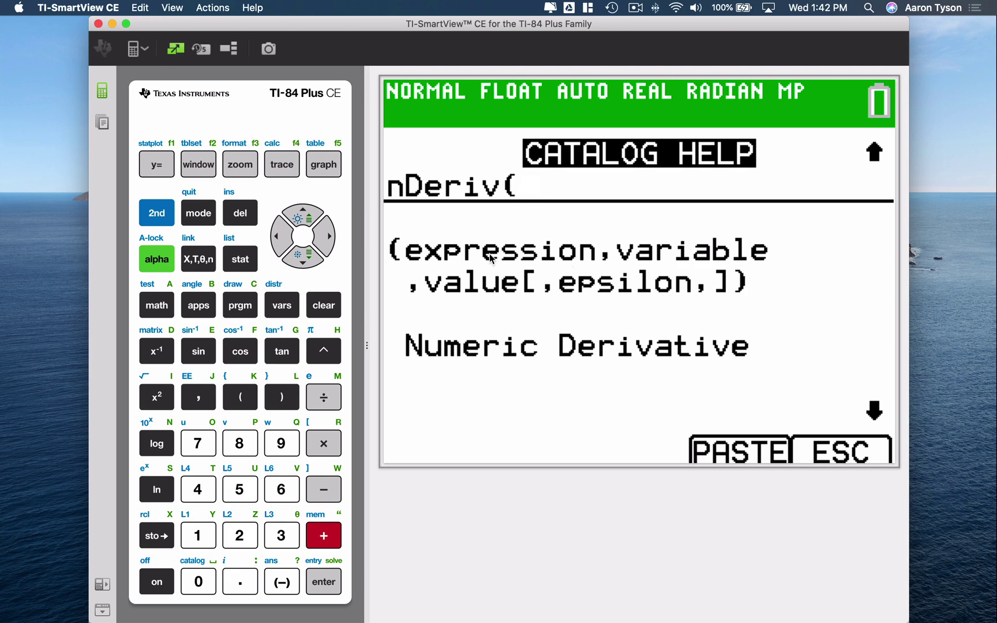
Step: Enter X^3+3X²−5 as the expression argument of nDeriv( in the catalog help
{"action": "left_click", "coordinate": [196, 264]}
{"action": "left_click", "coordinate": [323, 355]}
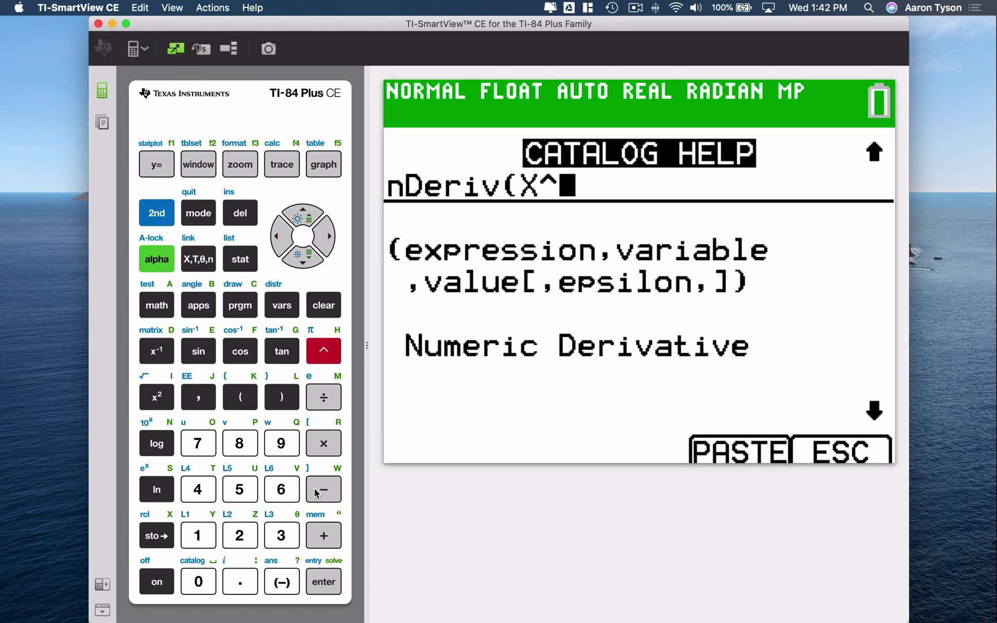
{"action": "left_click", "coordinate": [282, 537]}
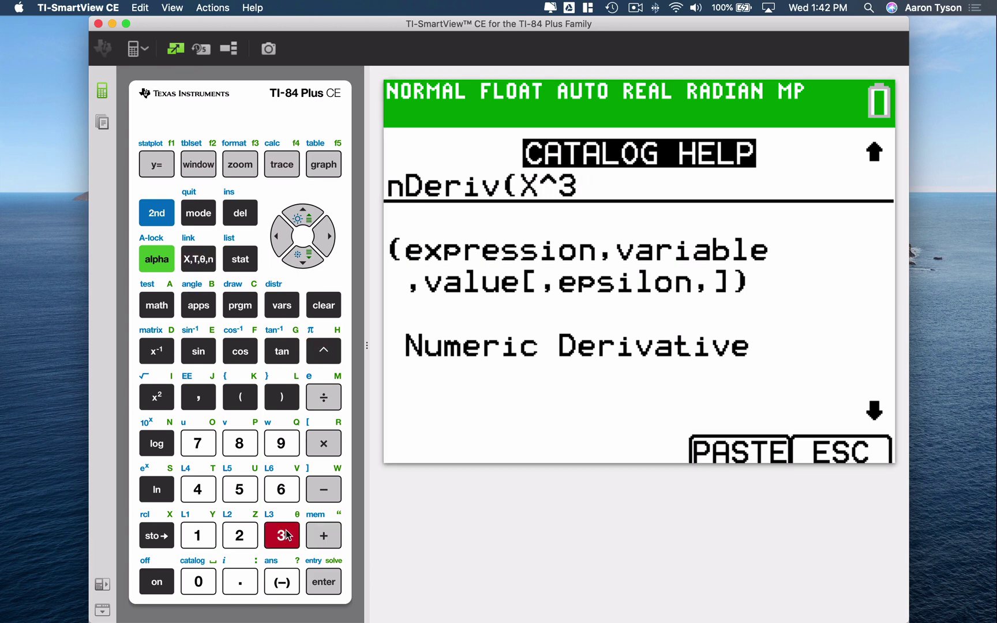
{"action": "left_click", "coordinate": [336, 539]}
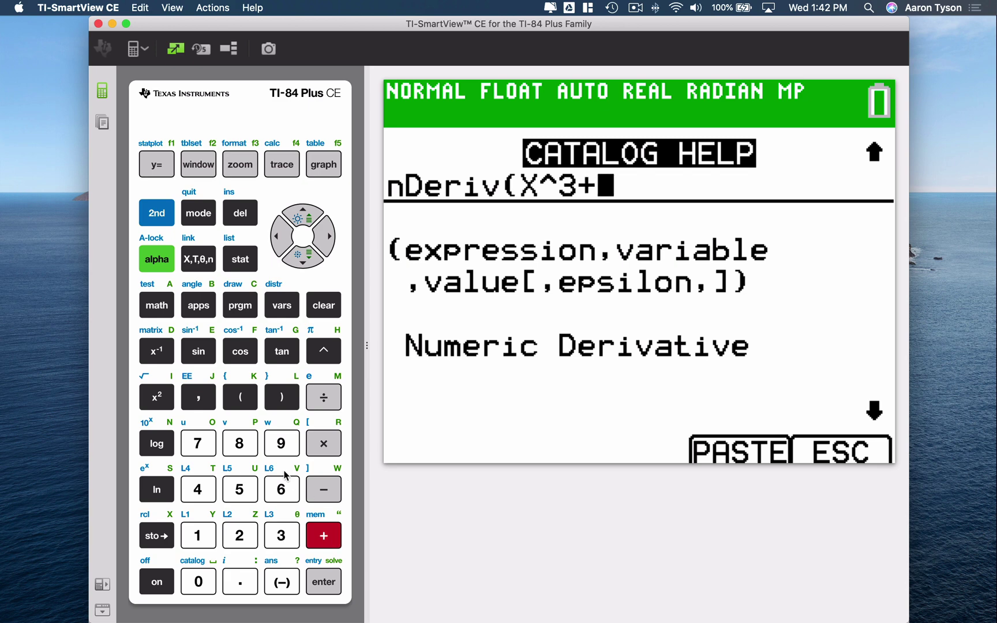
{"action": "left_click", "coordinate": [282, 540]}
{"action": "left_click", "coordinate": [195, 266]}
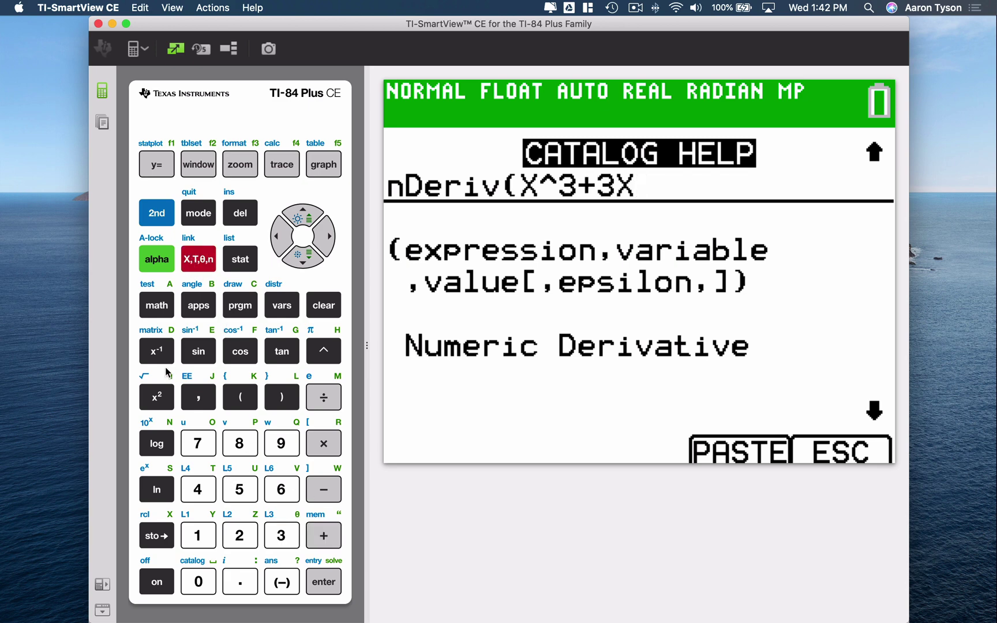
{"action": "left_click", "coordinate": [156, 396]}
{"action": "left_click", "coordinate": [324, 489]}
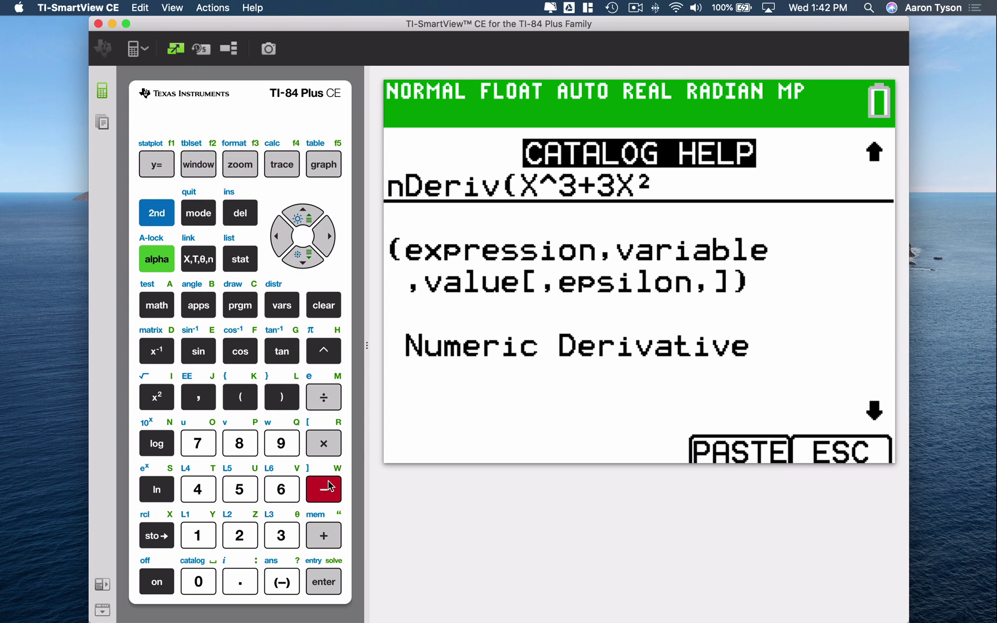
{"action": "left_click", "coordinate": [240, 489]}
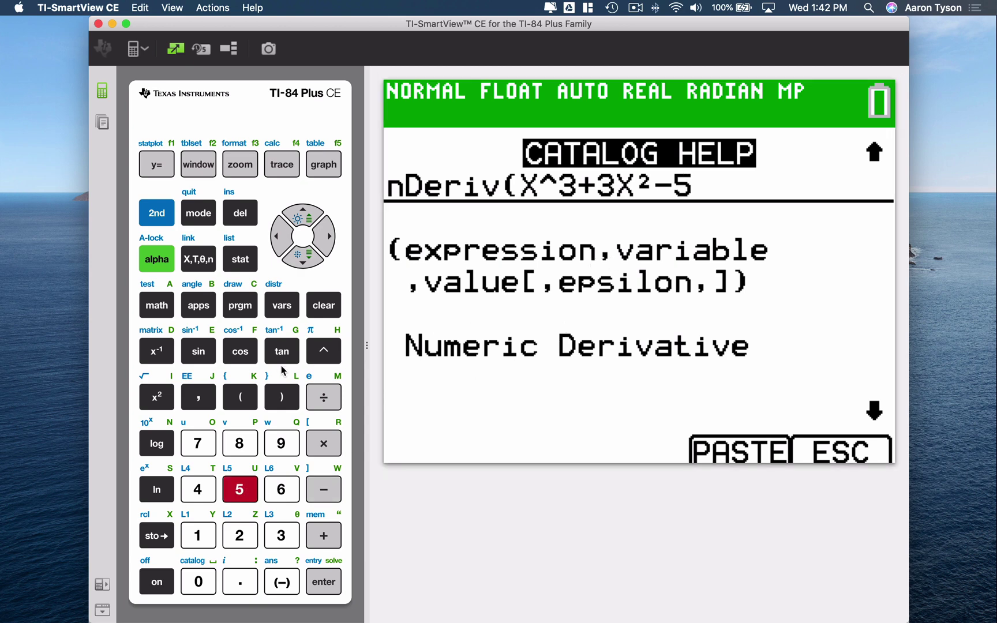
Step: Complete the nDeriv arguments with variable X and value −1, and evaluate the derivative on the home screen
{"action": "left_click", "coordinate": [199, 398]}
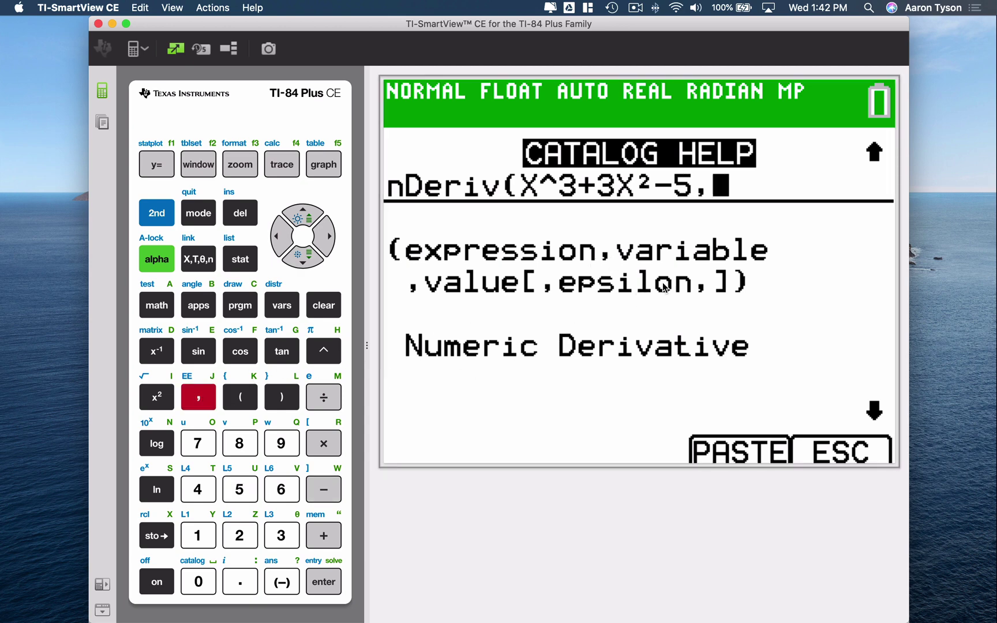
{"action": "left_click", "coordinate": [198, 263]}
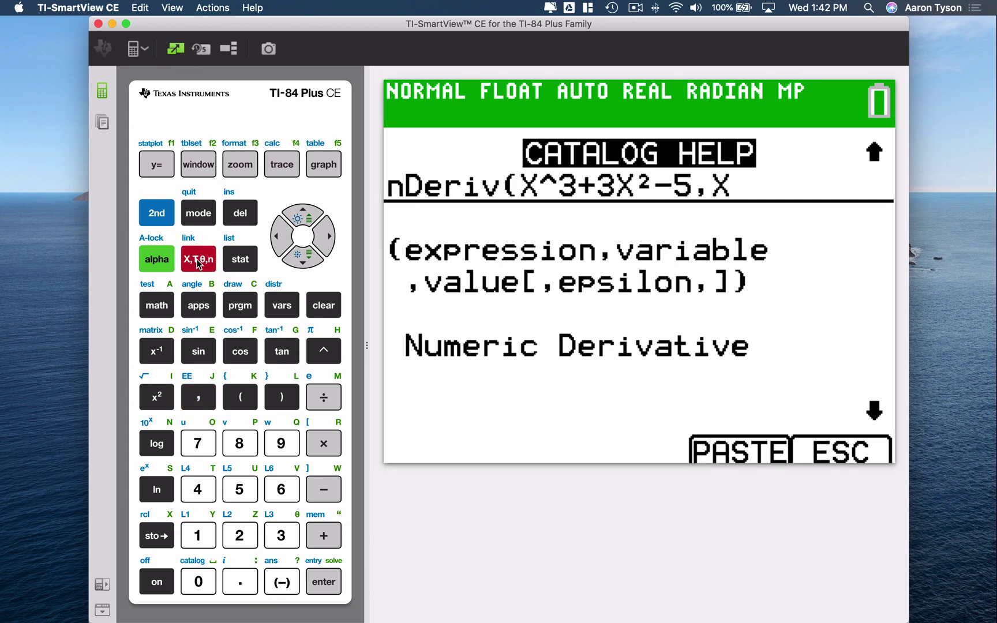
{"action": "left_click", "coordinate": [209, 393]}
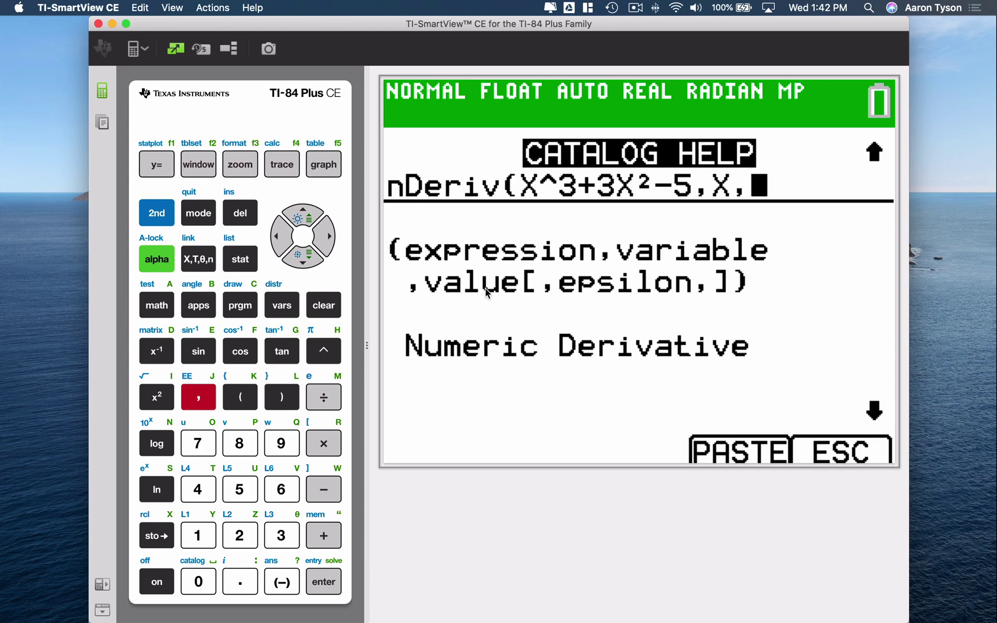
{"action": "left_click", "coordinate": [284, 583]}
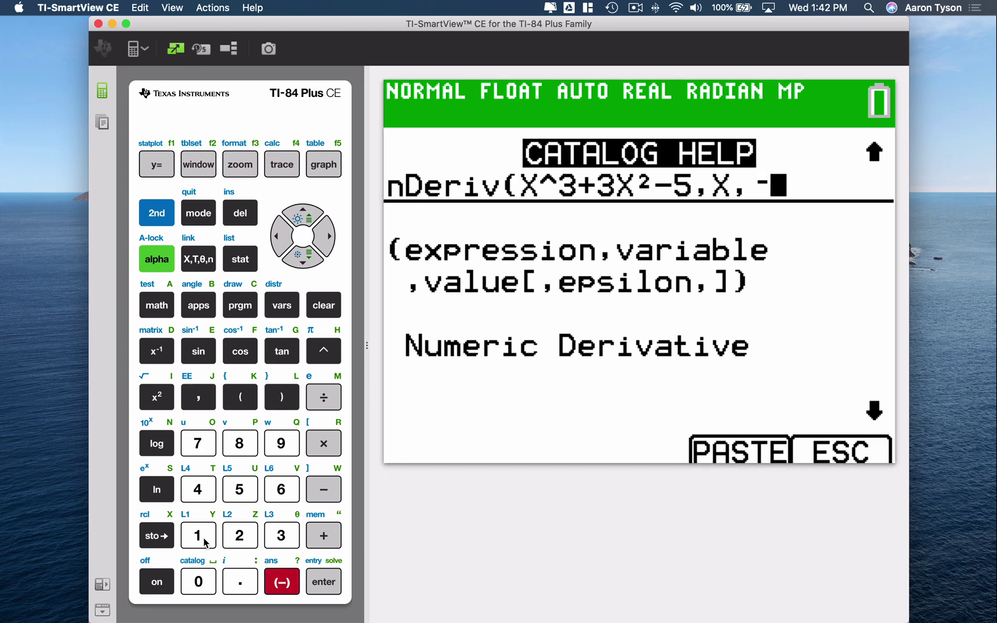
{"action": "left_click", "coordinate": [197, 536]}
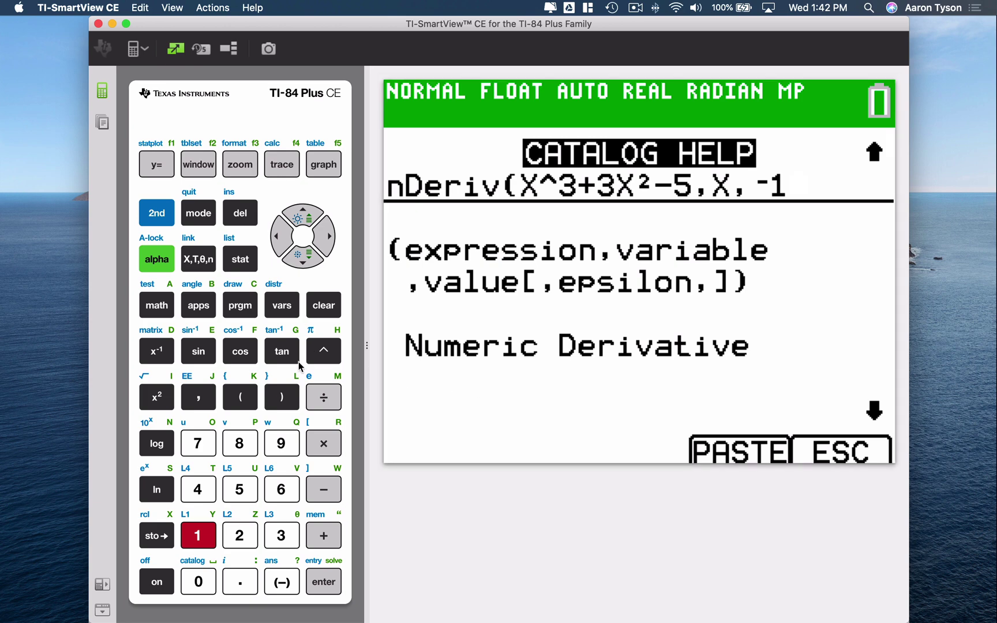
{"action": "left_click", "coordinate": [287, 394]}
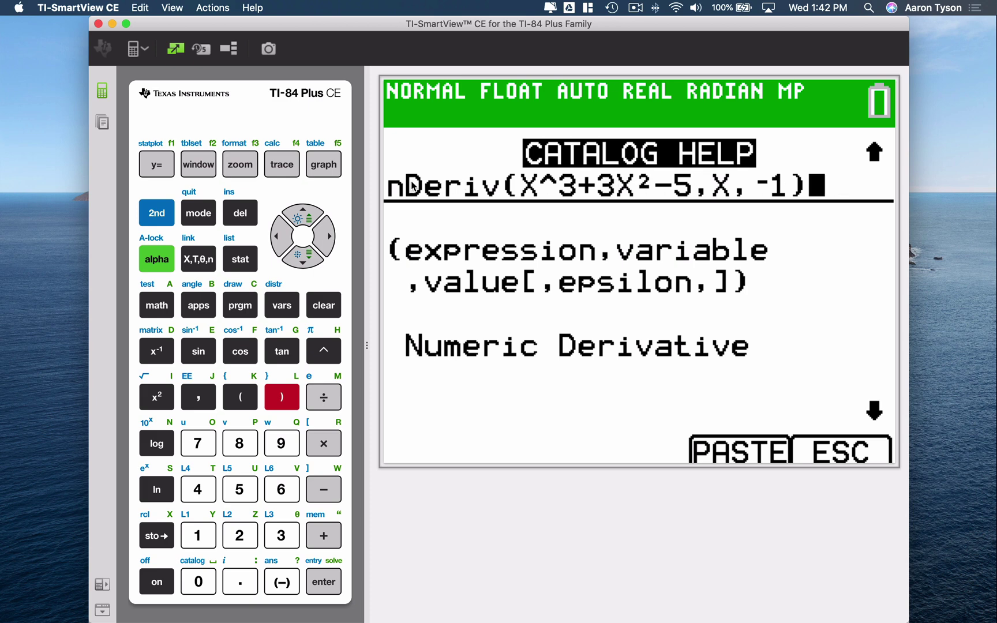
{"action": "left_click", "coordinate": [332, 581]}
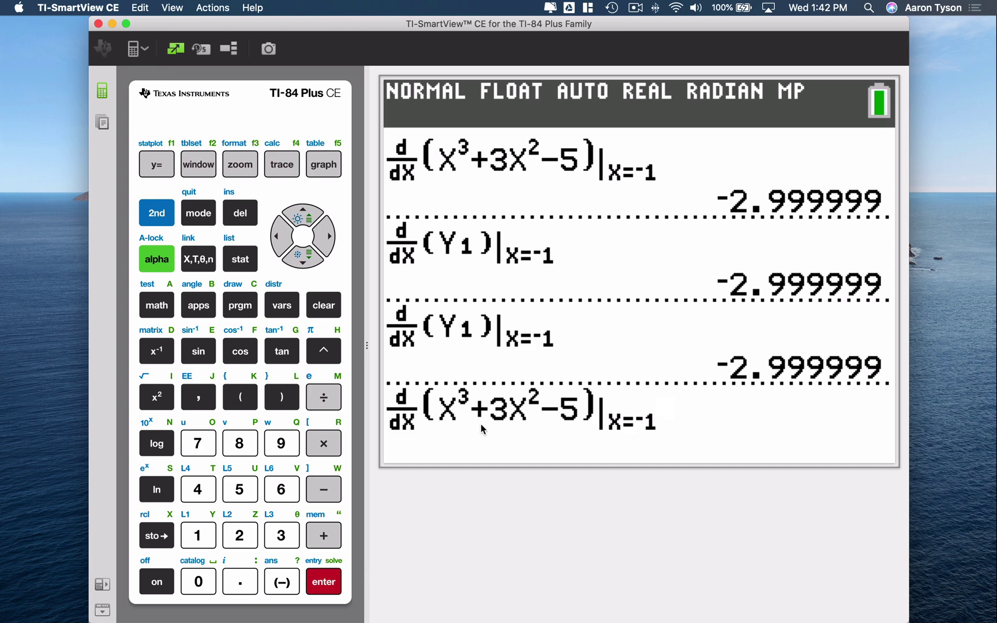
{"action": "left_click", "coordinate": [331, 582]}
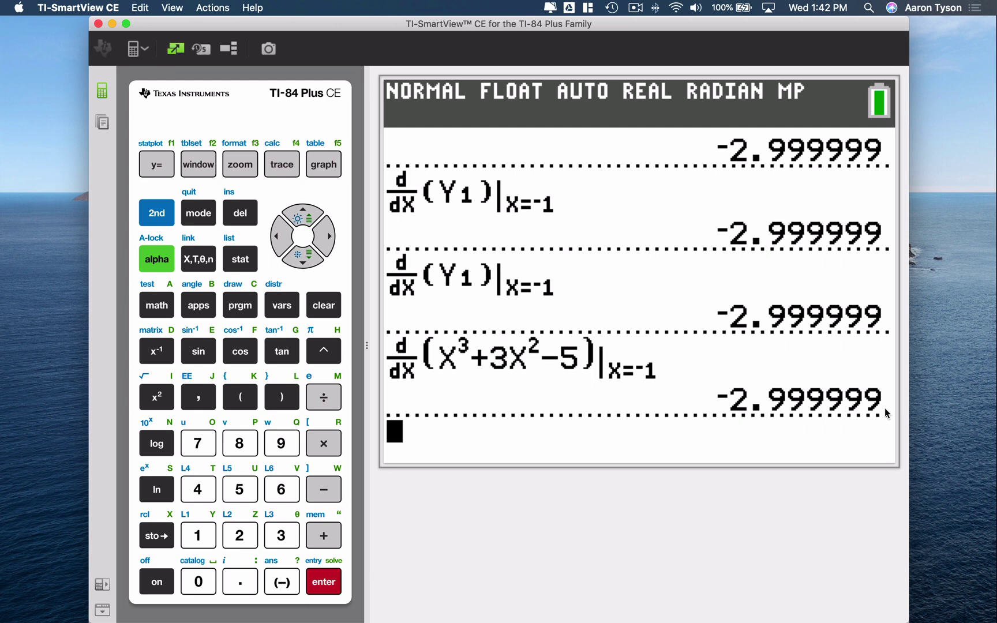